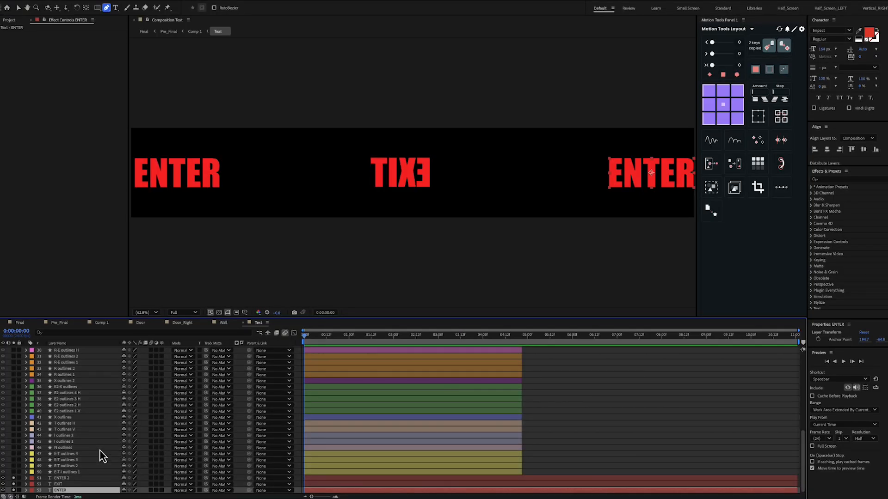
# Select the ENTER 2, EXIT and ENTER text layers and check their font
pyautogui.keyDown('shift'); pyautogui.click(73, 478); pyautogui.keyUp('shift')
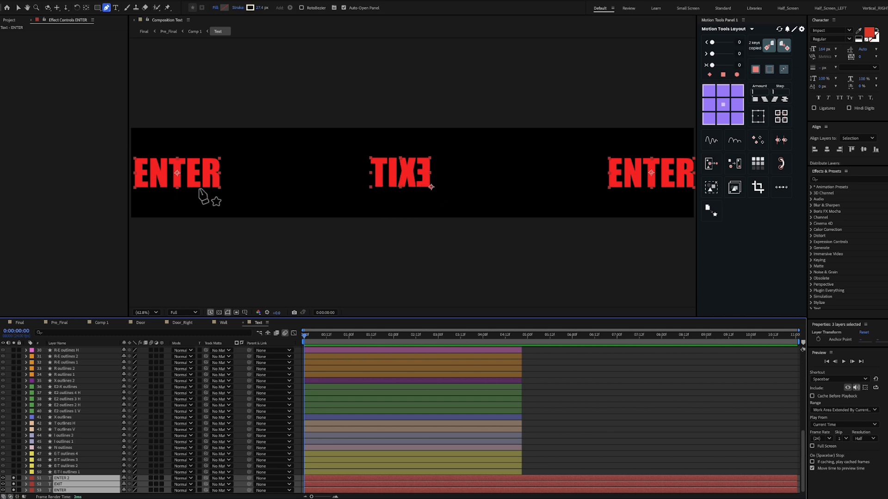
pyautogui.click(838, 30)
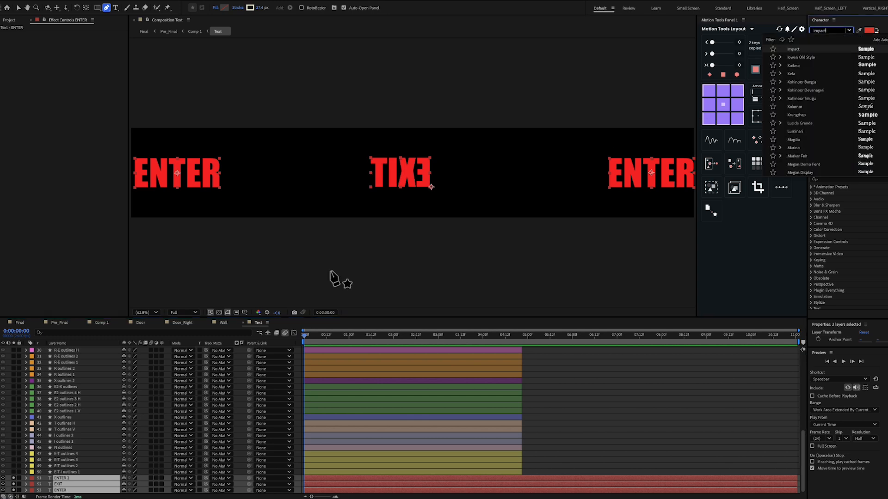
# Solo the four yellow E-T outlines layers and turn off solo for the ENTER 2, EXIT and ENTER text layers
pyautogui.click(97, 473)
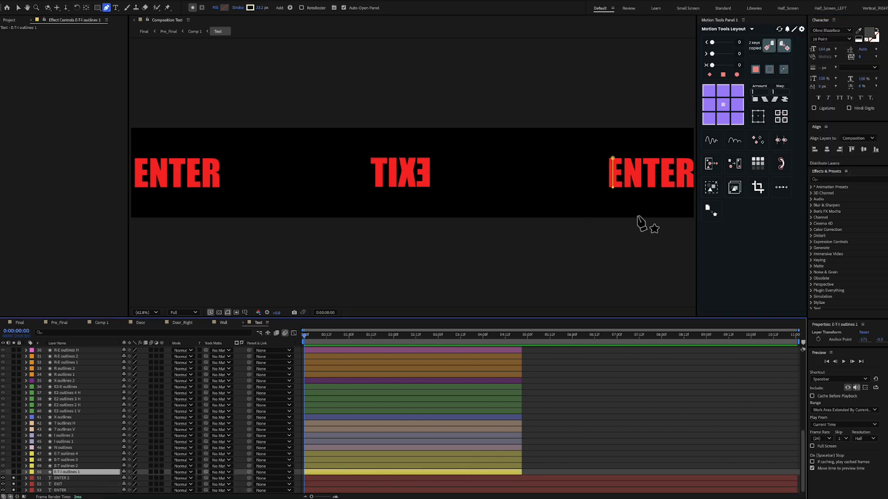
pyautogui.keyDown('shift'); pyautogui.click(62, 456); pyautogui.keyUp('shift')
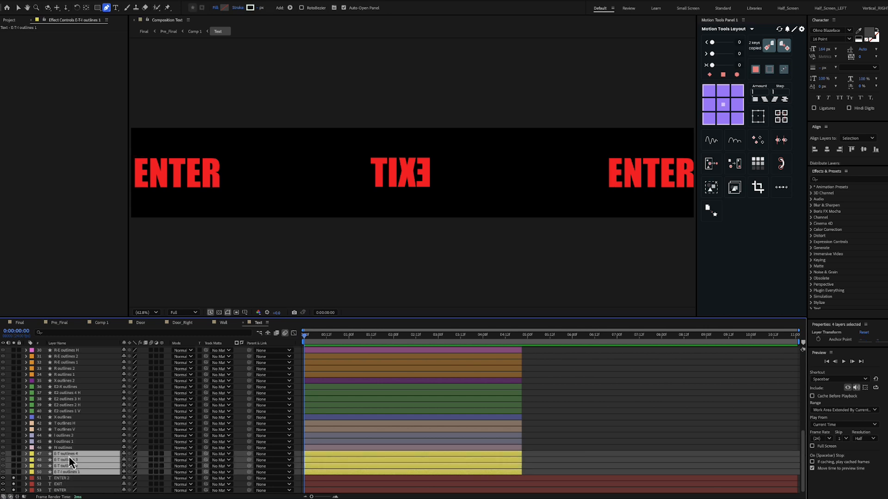
pyautogui.click(13, 472)
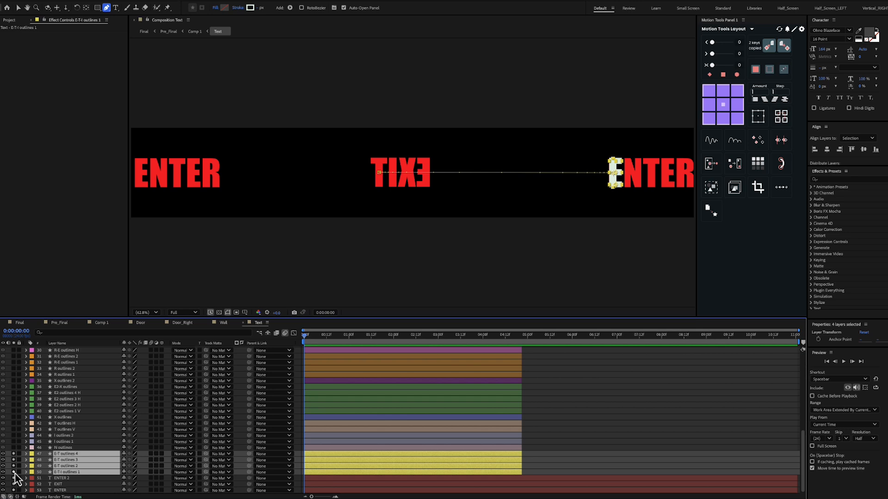
pyautogui.click(61, 478)
pyautogui.keyDown('shift'); pyautogui.click(67, 490); pyautogui.keyUp('shift')
pyautogui.click(14, 480)
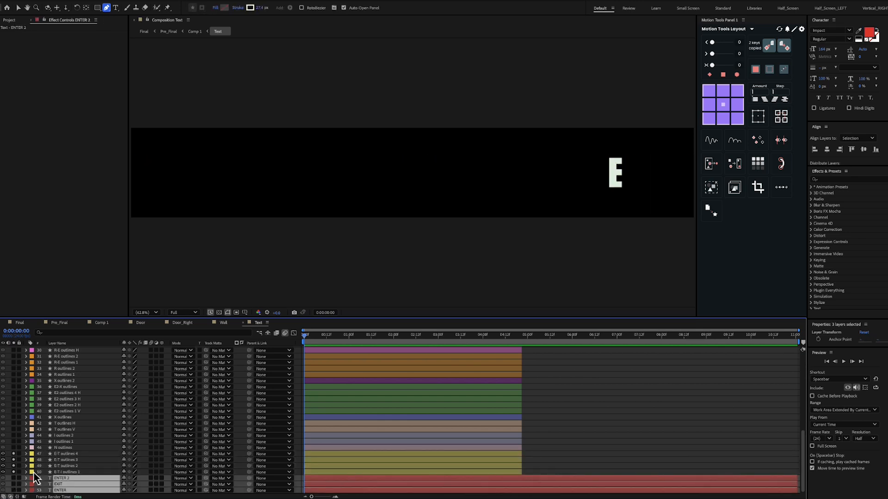
# Turn off solo for E-T outlines 2, 3 and 4, keeping only E-T-I outlines 1 soloed
pyautogui.click(67, 466)
pyautogui.keyDown('shift'); pyautogui.click(63, 454); pyautogui.keyUp('shift')
pyautogui.click(15, 459)
pyautogui.click(69, 472)
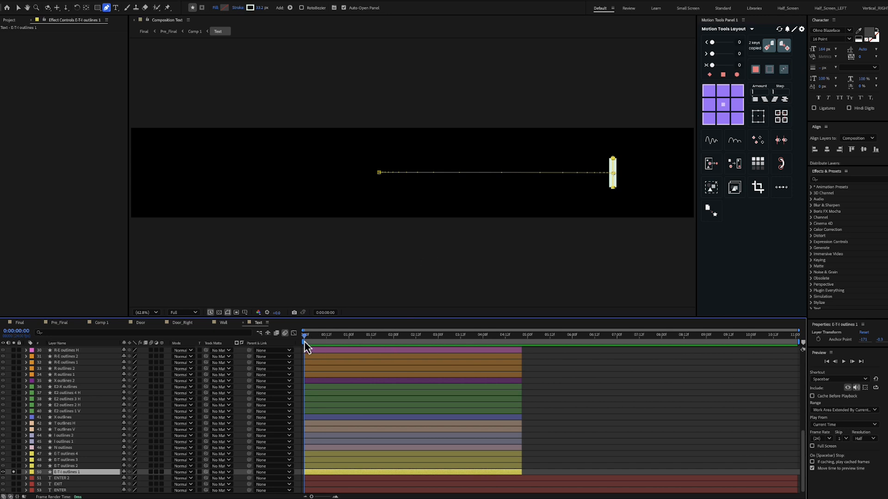
# Reveal the Position keyframes of E-T-I outlines 1 and move the current time to the first one at 0:00:01:00
pyautogui.click(83, 468)
pyautogui.click(87, 472)
pyautogui.scroll(1, 541, 207)
pyautogui.moveTo(569, 214); pyautogui.dragTo(393, 209)
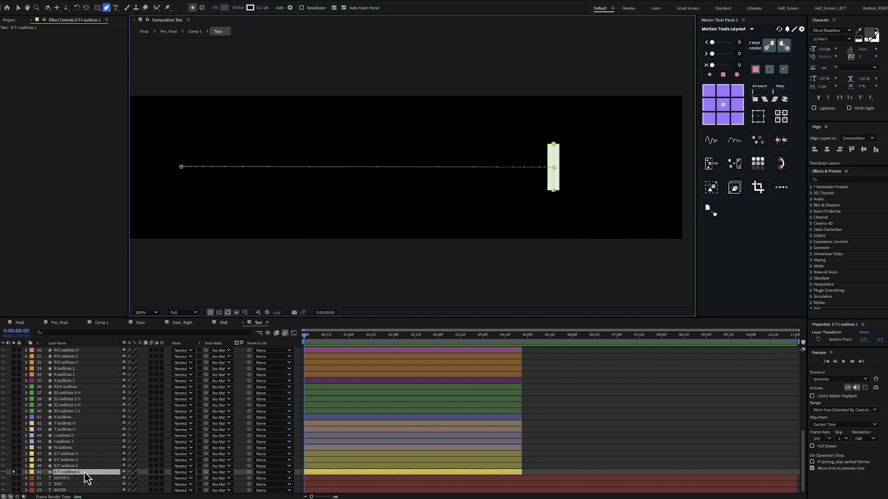
pyautogui.press('p')
pyautogui.moveTo(318, 337); pyautogui.dragTo(348, 348)
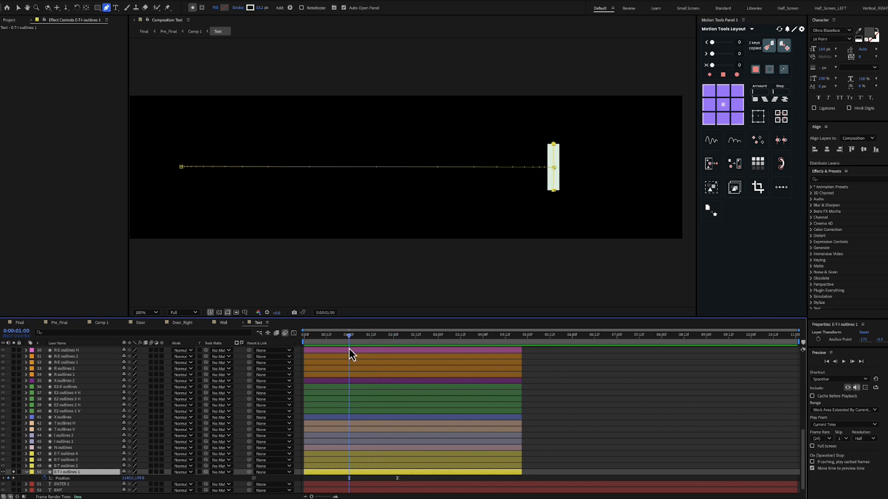
# Solo E-T outlines 2, reveal its keyframed properties, and inspect the Path and End keyframes
pyautogui.click(69, 466)
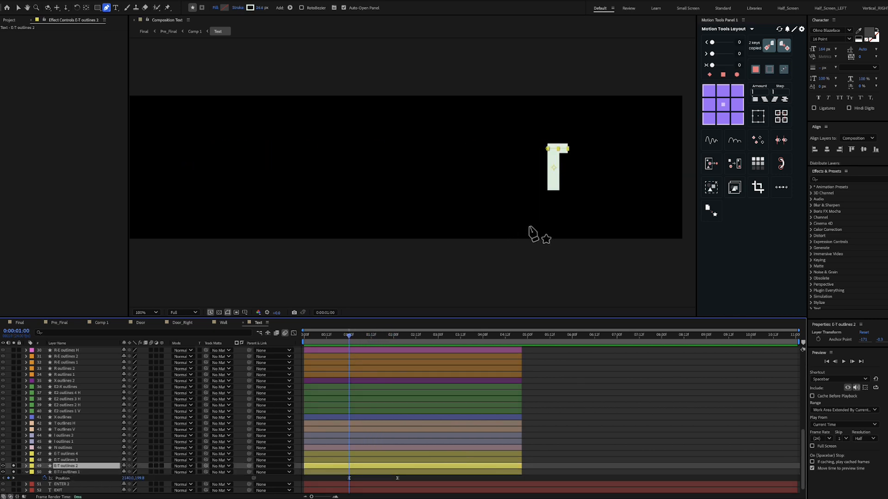
pyautogui.press('u')
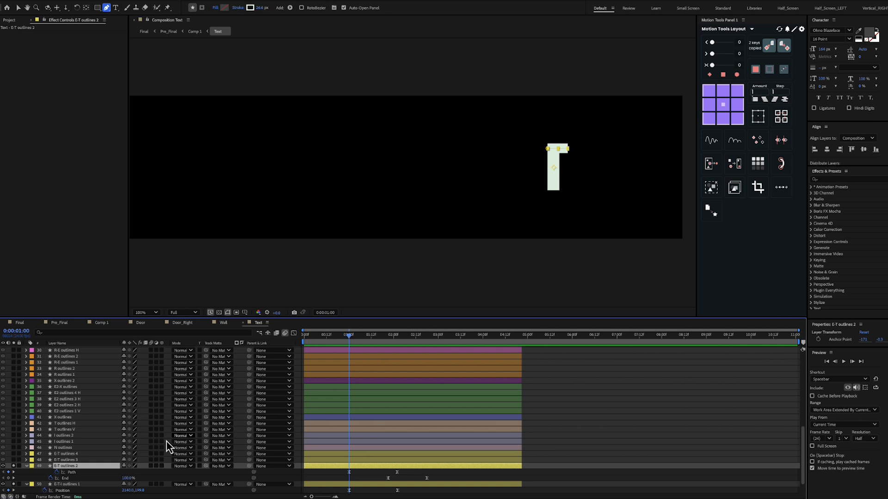
pyautogui.click(97, 475)
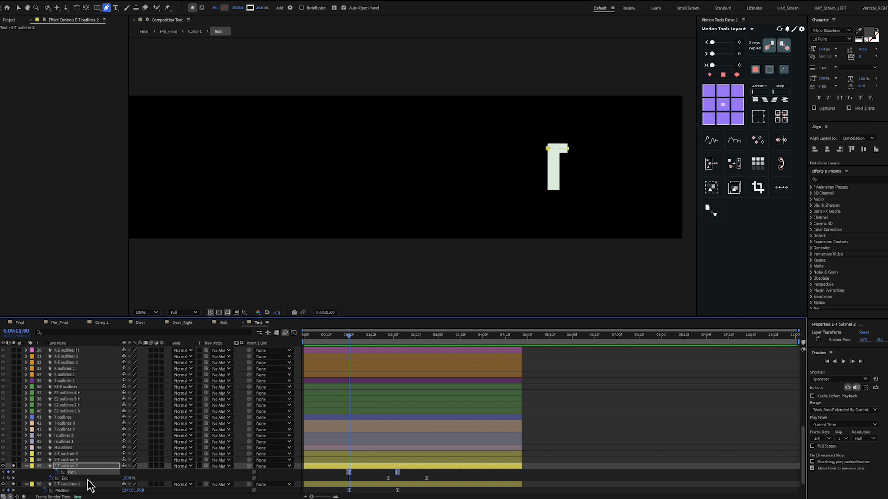
pyautogui.click(85, 478)
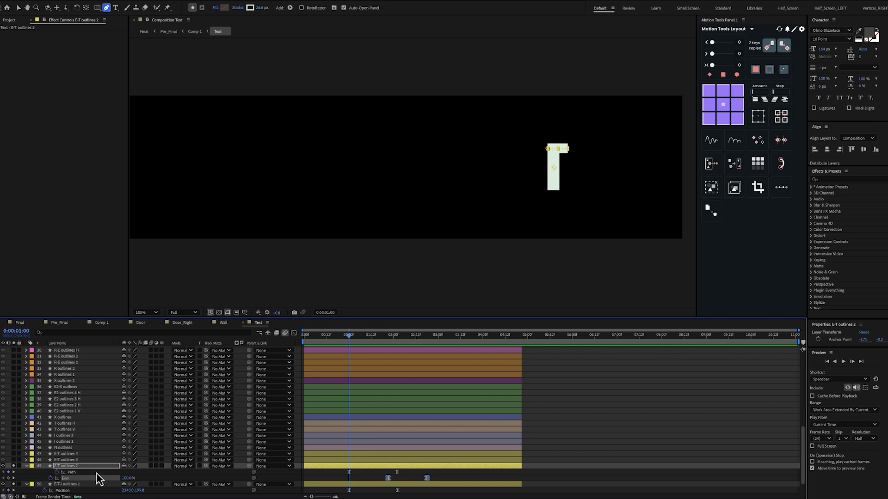
pyautogui.click(96, 472)
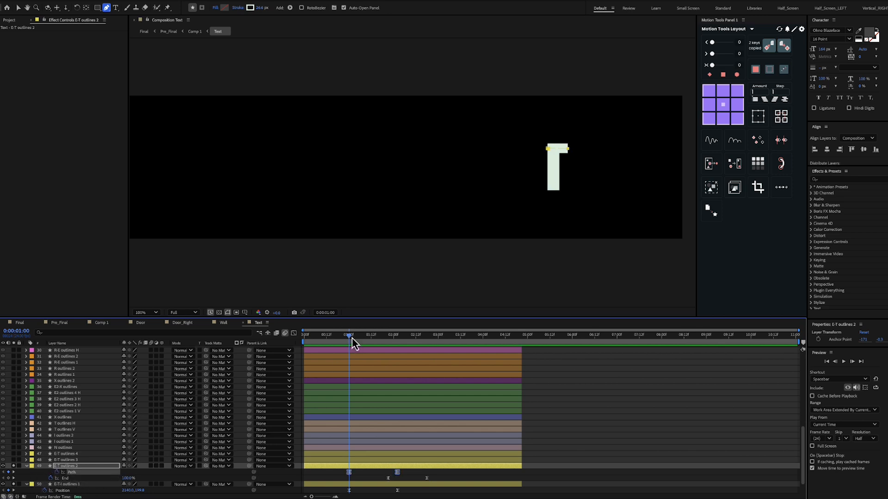
# Scrub from 0:00:01:00 to 0:00:02:18 to examine the Path and End animation of E-T outlines 2
pyautogui.moveTo(350, 339); pyautogui.dragTo(389, 342)
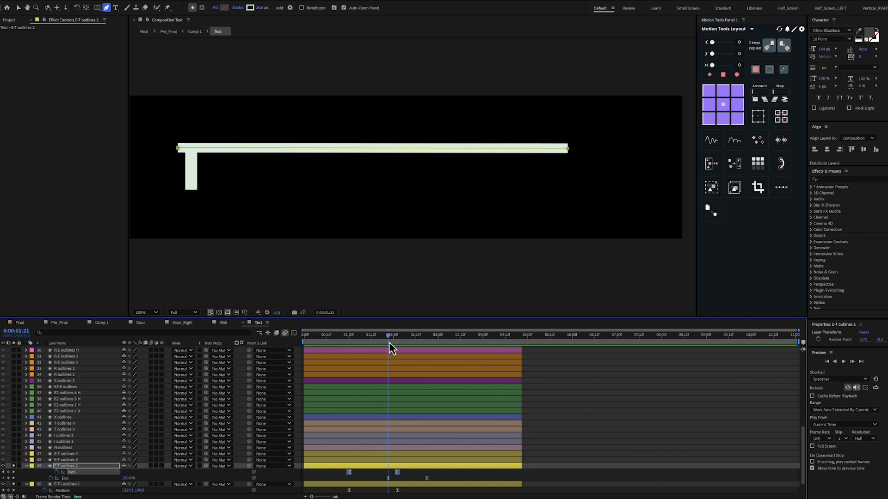
pyautogui.click(95, 479)
pyautogui.moveTo(389, 335); pyautogui.dragTo(404, 338)
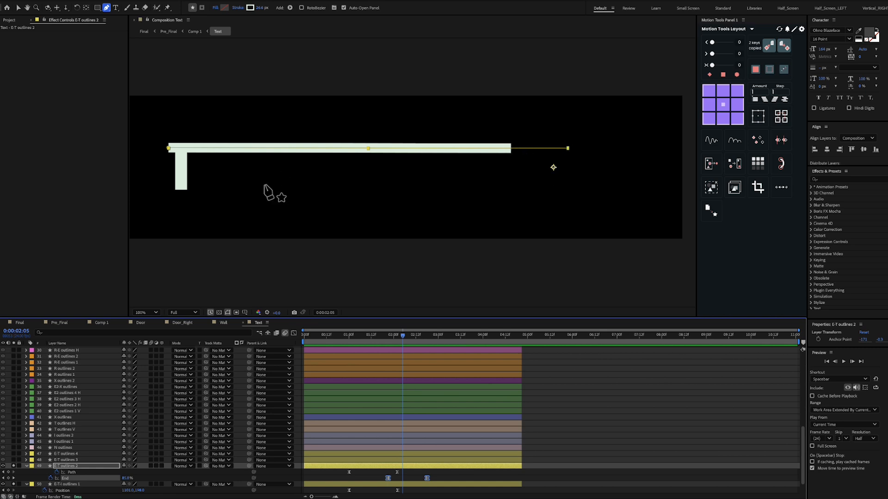
pyautogui.moveTo(398, 335); pyautogui.dragTo(421, 353)
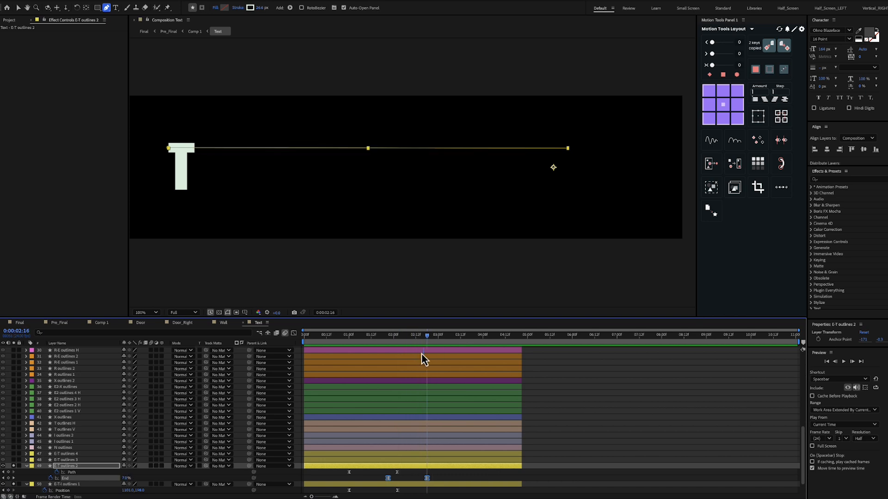
# Solo E-T outlines 3, reveal its Path and End keyframes, and scrub to 0:00:02:09 to examine its animation
pyautogui.click(87, 460)
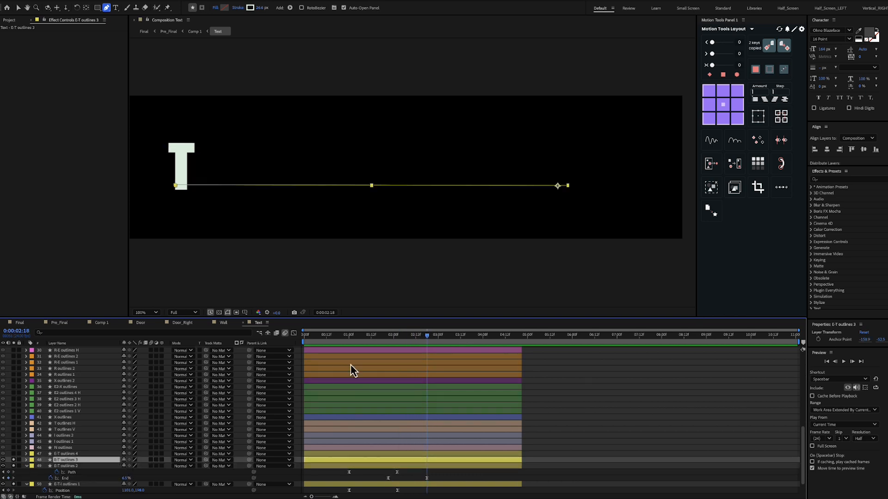
pyautogui.click(325, 342)
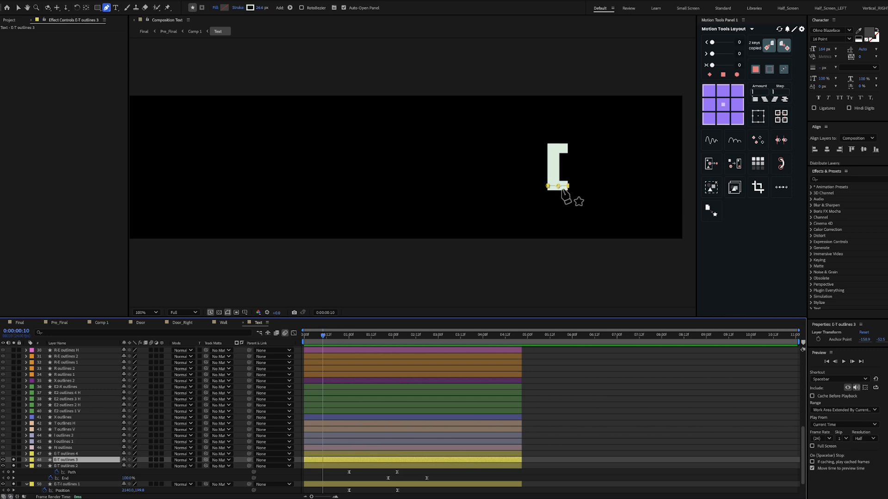
pyautogui.press('u')
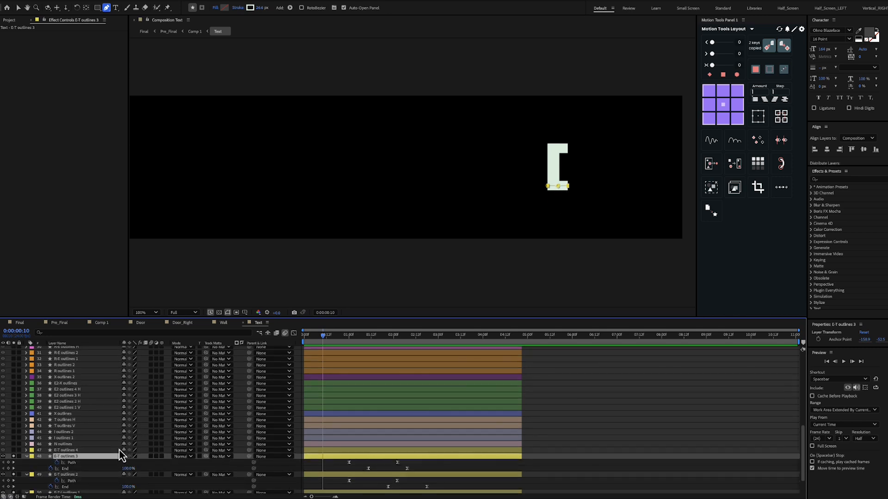
pyautogui.scroll(-1, 119, 451)
pyautogui.click(98, 457)
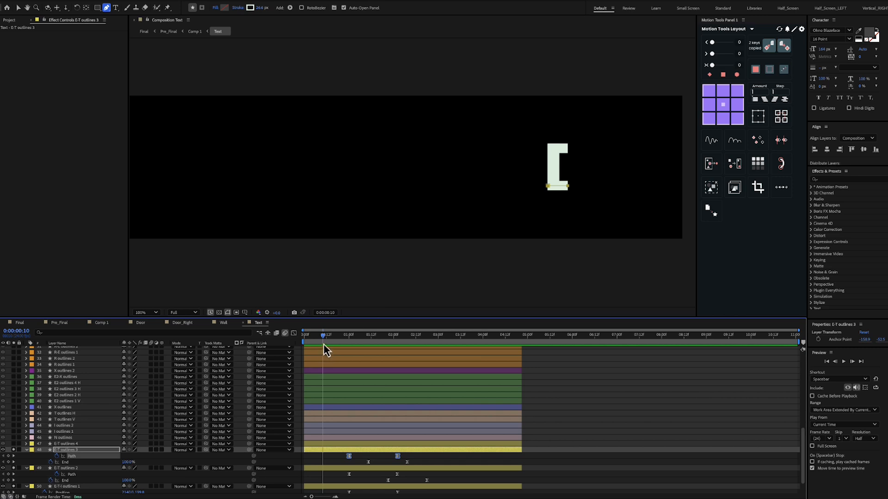
pyautogui.moveTo(323, 339); pyautogui.dragTo(388, 339)
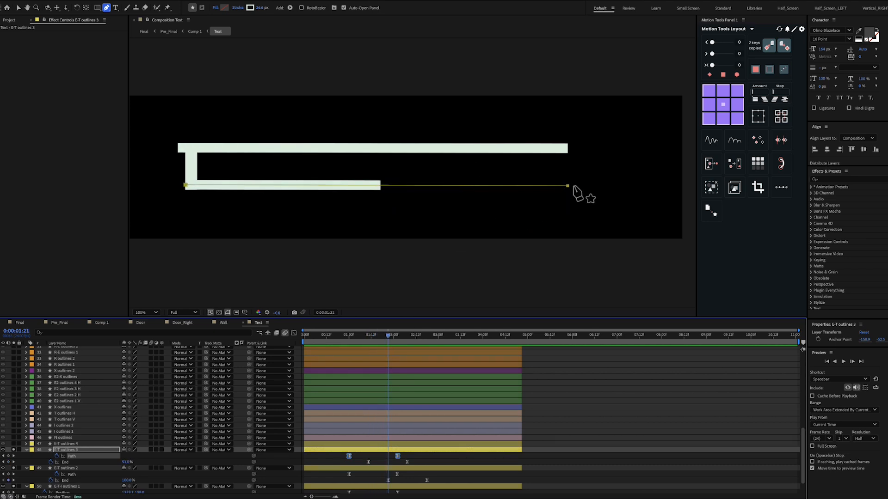
pyautogui.moveTo(387, 342)
pyautogui.mouseDown()
pyautogui.moveTo(420, 343)
pyautogui.moveTo(410, 343)
pyautogui.mouseUp()
# Solo E-T outlines 4, reveal and select its Path and End keyframes, and set the current time to 0:00:00:18
pyautogui.click(74, 444)
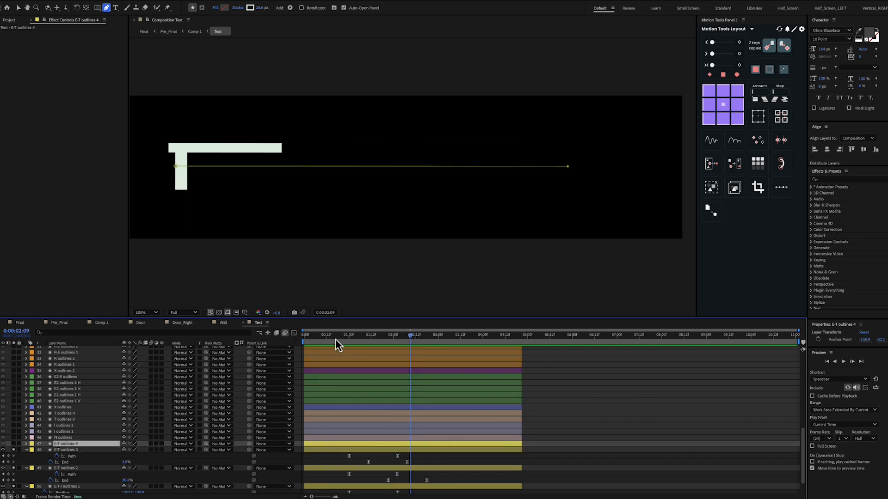
pyautogui.click(329, 340)
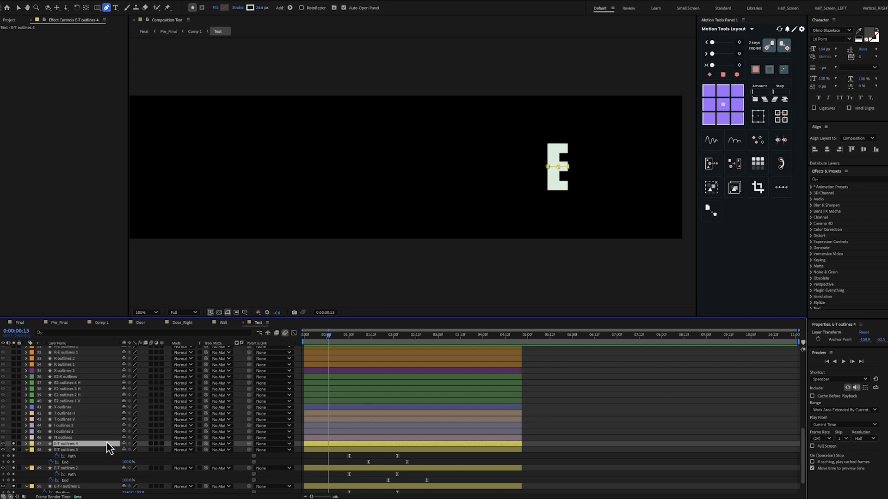
pyautogui.press('u')
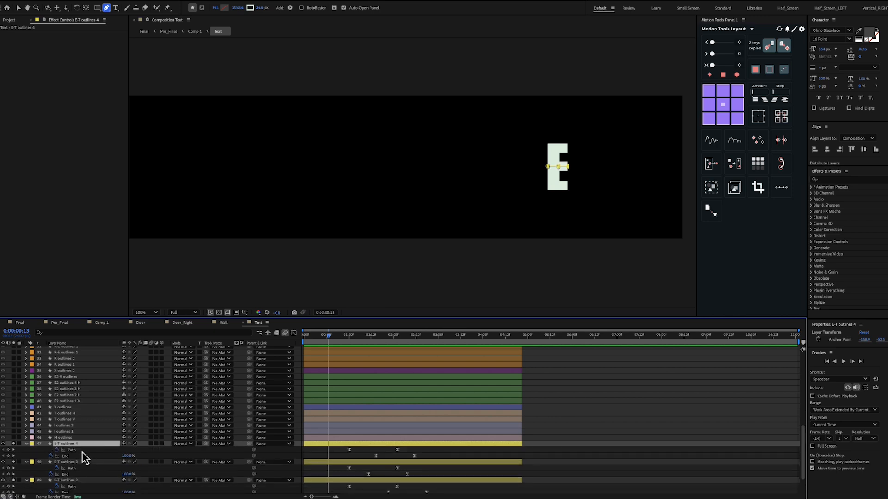
pyautogui.click(82, 451)
pyautogui.keyDown('shift'); pyautogui.click(82, 456); pyautogui.keyUp('shift')
pyautogui.moveTo(332, 335)
pyautogui.mouseDown()
pyautogui.moveTo(428, 338)
pyautogui.moveTo(343, 347)
pyautogui.moveTo(429, 347)
pyautogui.moveTo(337, 343)
pyautogui.mouseUp()
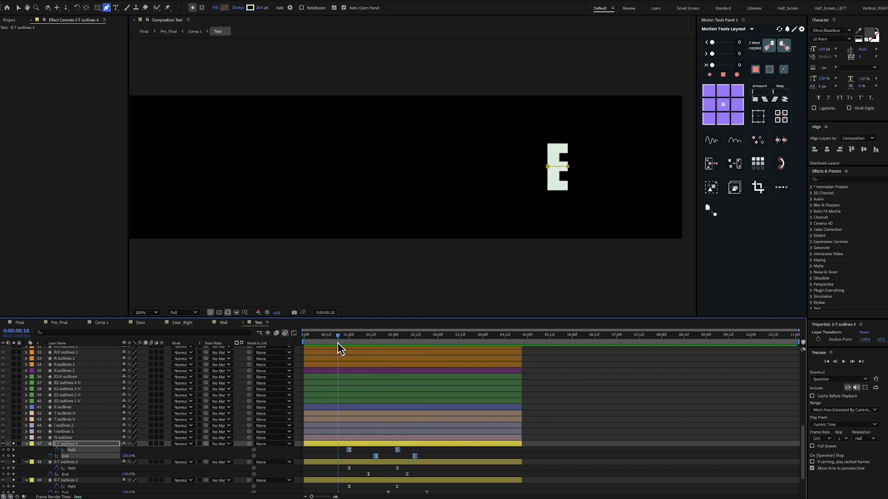
# Solo the N outlines layer and expand its Contents to inspect the N 3, N 2 and N shape groups
pyautogui.click(74, 437)
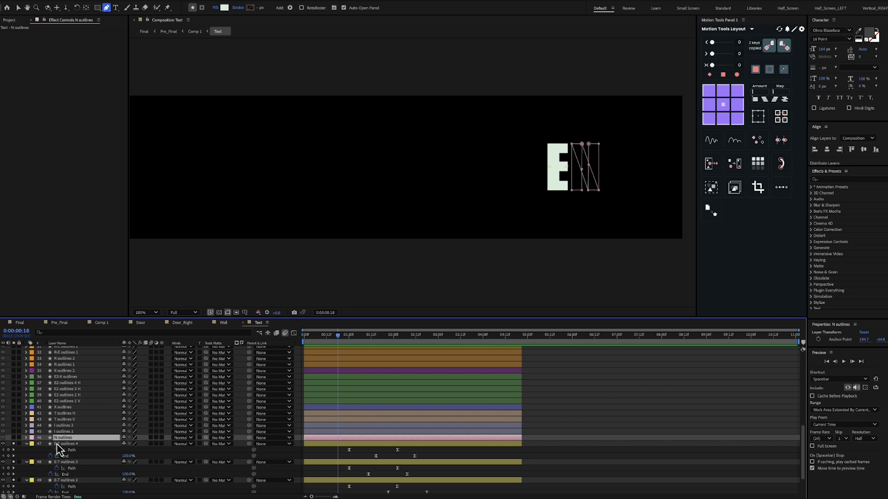
pyautogui.click(13, 438)
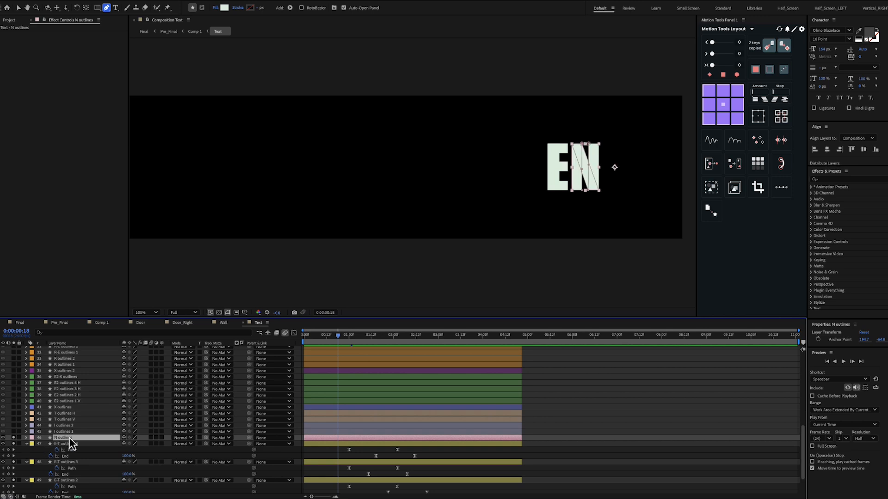
pyautogui.click(26, 438)
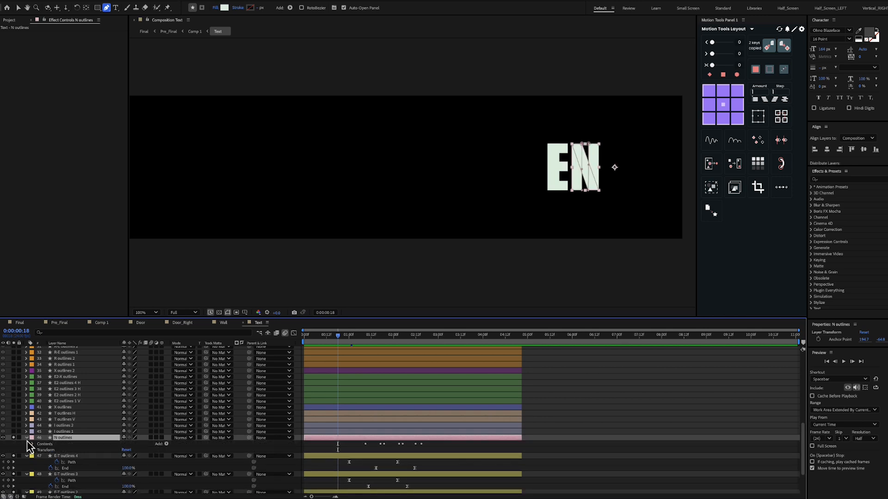
pyautogui.click(32, 444)
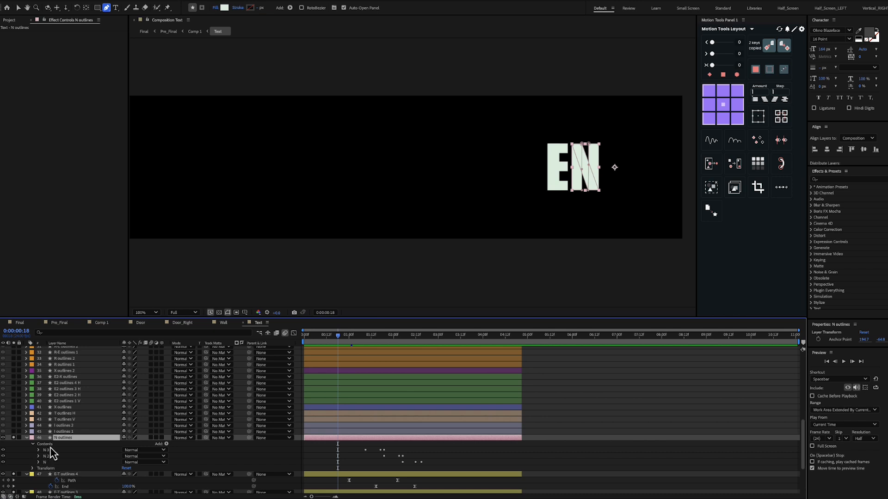
pyautogui.click(51, 446)
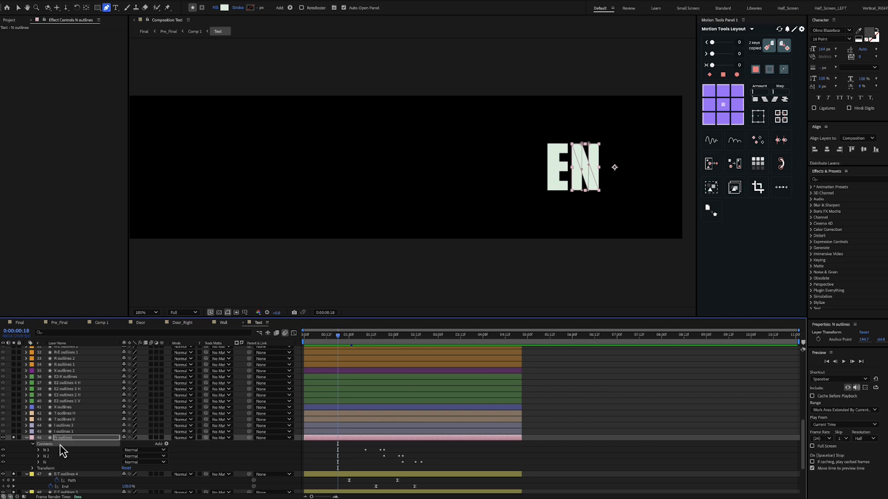
pyautogui.press('Return')
pyautogui.click(50, 450)
# Reveal the keyframed properties of N outlines, select the first Path's keyframes, and examine the letter up close at 0:00:01:09
pyautogui.click(74, 438)
pyautogui.press('u')
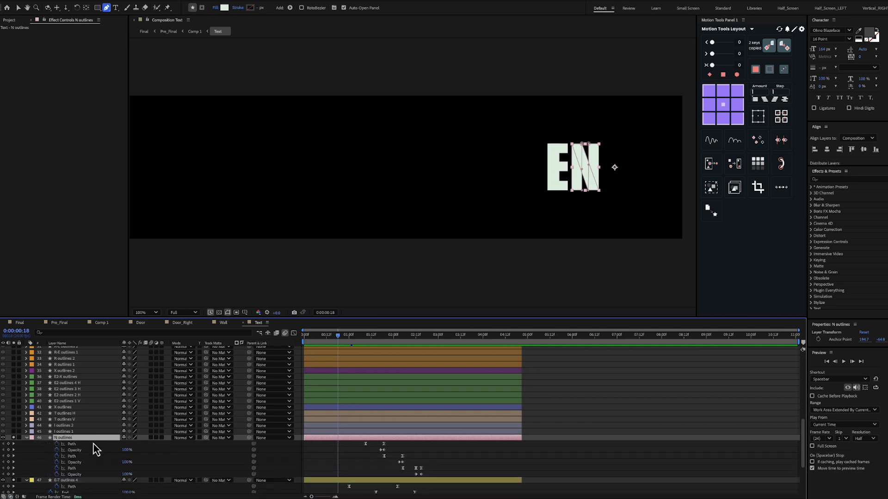
pyautogui.click(87, 444)
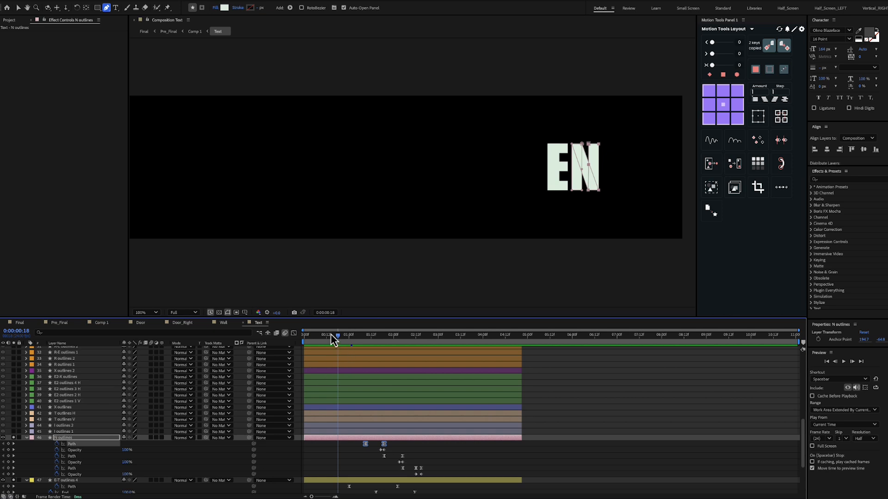
pyautogui.moveTo(340, 337); pyautogui.dragTo(364, 343)
pyautogui.scroll(1, 611, 162)
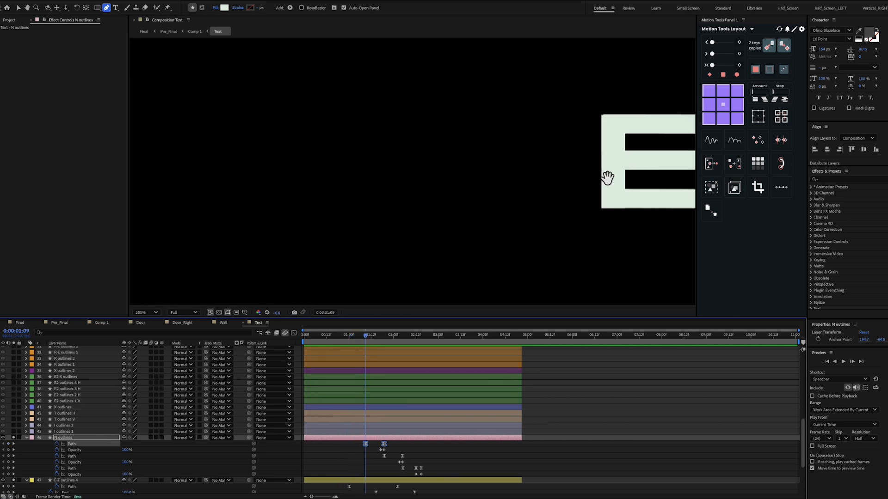
pyautogui.moveTo(606, 175); pyautogui.dragTo(342, 183)
pyautogui.press('g')
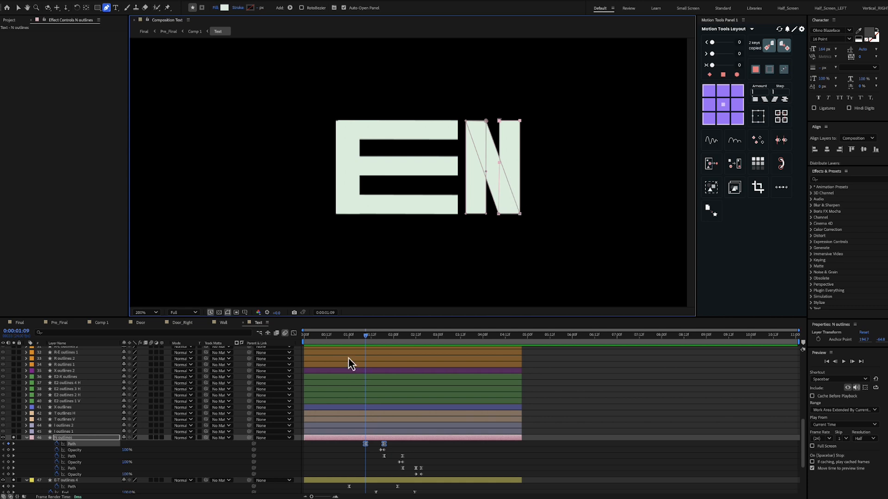
# Scrub from 0:00:01:09 to 0:00:02:12 to examine how the parts of the N change between their Path and Opacity keyframes
pyautogui.click(370, 339)
pyautogui.moveTo(370, 339); pyautogui.dragTo(384, 338)
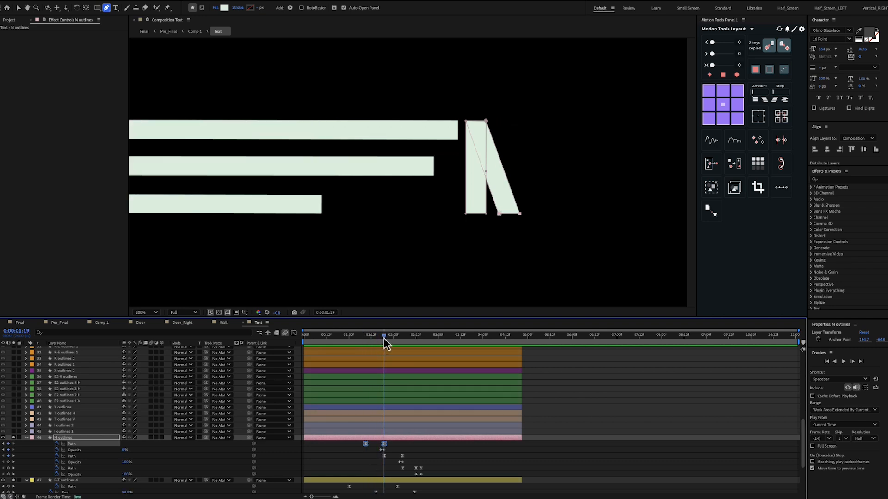
pyautogui.moveTo(384, 337); pyautogui.dragTo(416, 350)
# Solo the I outlines 1 layer and frame its bar in the viewer
pyautogui.click(72, 431)
pyautogui.keyDown('shift'); pyautogui.click(66, 426); pyautogui.keyUp('shift')
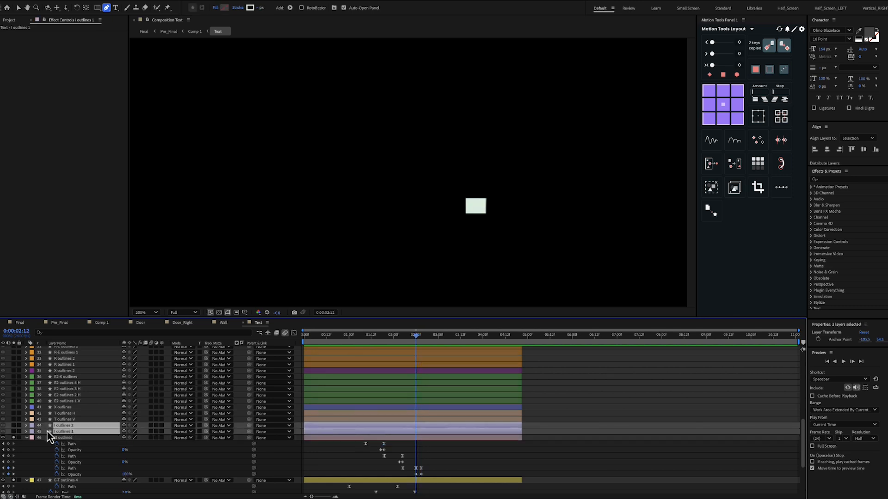
pyautogui.click(61, 439)
pyautogui.click(61, 432)
pyautogui.click(13, 432)
pyautogui.scroll(-1, 391, 259)
pyautogui.moveTo(395, 241); pyautogui.dragTo(463, 276)
pyautogui.press('g')
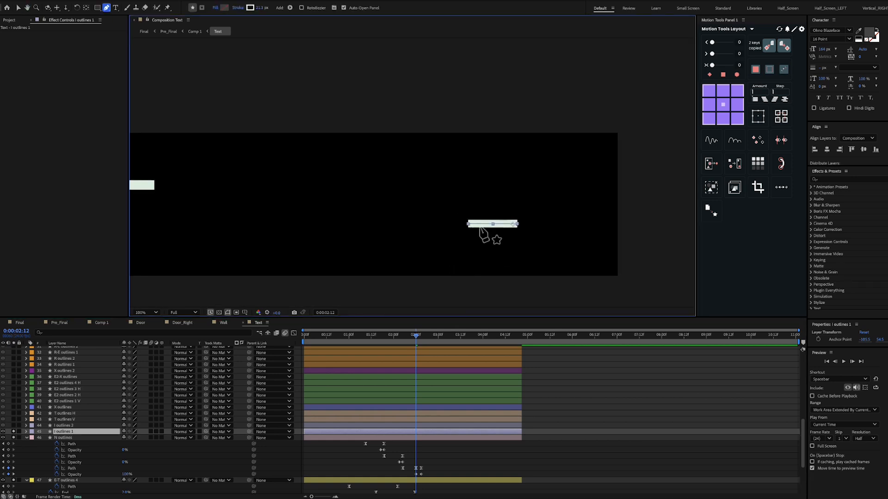
# Reveal the Path and Start keyframes of I outlines 1 and scrub to 0:00:03:02 to examine its bar's travel and shrink
pyautogui.moveTo(419, 337)
pyautogui.mouseDown()
pyautogui.moveTo(387, 346)
pyautogui.moveTo(434, 341)
pyautogui.mouseUp()
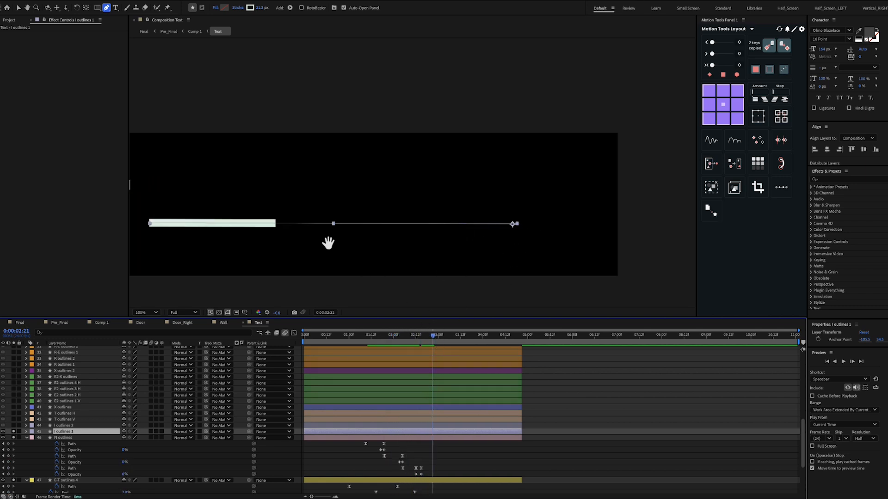
pyautogui.moveTo(329, 244); pyautogui.dragTo(410, 242)
pyautogui.press('u')
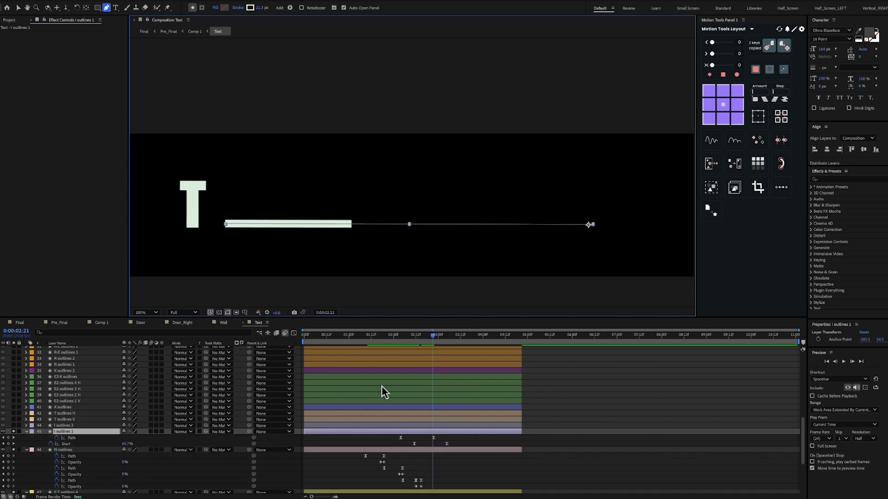
pyautogui.moveTo(424, 340)
pyautogui.mouseDown()
pyautogui.moveTo(397, 344)
pyautogui.moveTo(437, 345)
pyautogui.moveTo(426, 345)
pyautogui.mouseUp()
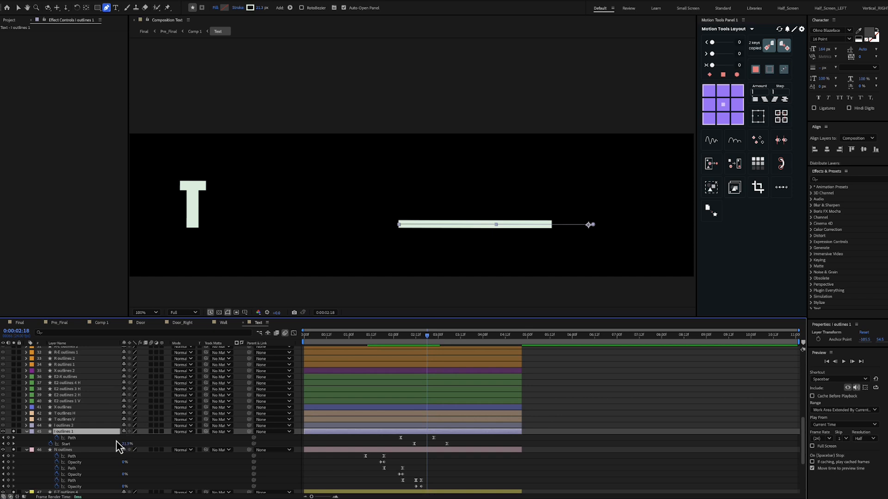
pyautogui.moveTo(425, 341)
pyautogui.mouseDown()
pyautogui.moveTo(418, 345)
pyautogui.moveTo(451, 346)
pyautogui.moveTo(442, 345)
pyautogui.mouseUp()
# Solo the I outlines 2 layer and reveal its Path and Opacity keyframes
pyautogui.click(72, 427)
pyautogui.click(14, 426)
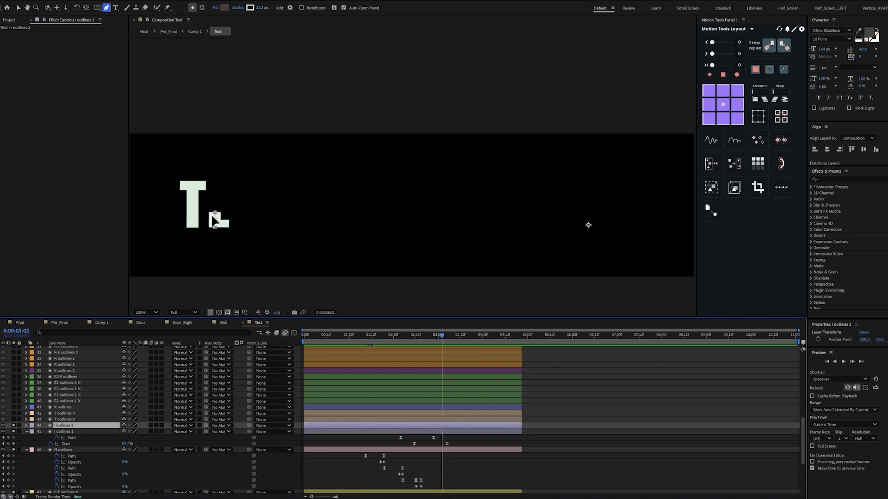
pyautogui.press('u')
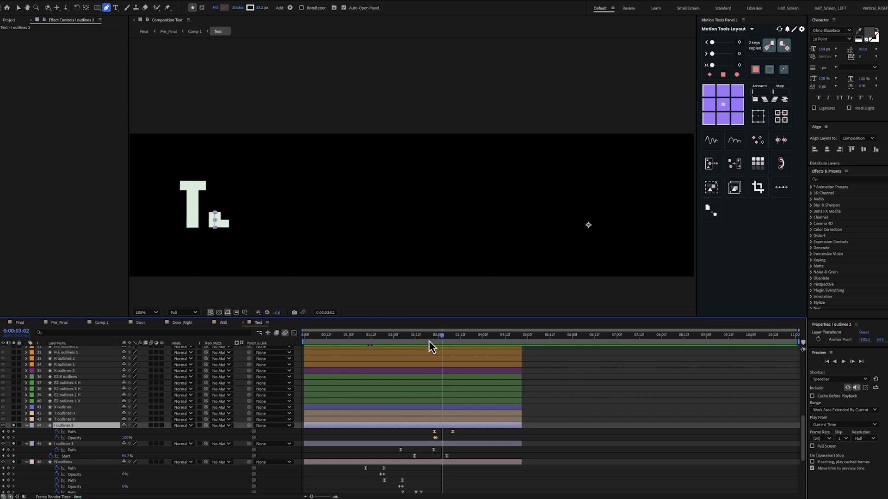
# Scrub back to 0:00:00:08, then forward to 0:00:03:11, to examine how the soloed EN shapes form TI
pyautogui.moveTo(442, 337)
pyautogui.mouseDown()
pyautogui.moveTo(457, 340)
pyautogui.moveTo(436, 342)
pyautogui.moveTo(456, 343)
pyautogui.moveTo(403, 342)
pyautogui.mouseUp()
pyautogui.scroll(-2, 390, 276)
pyautogui.moveTo(407, 246); pyautogui.dragTo(458, 256)
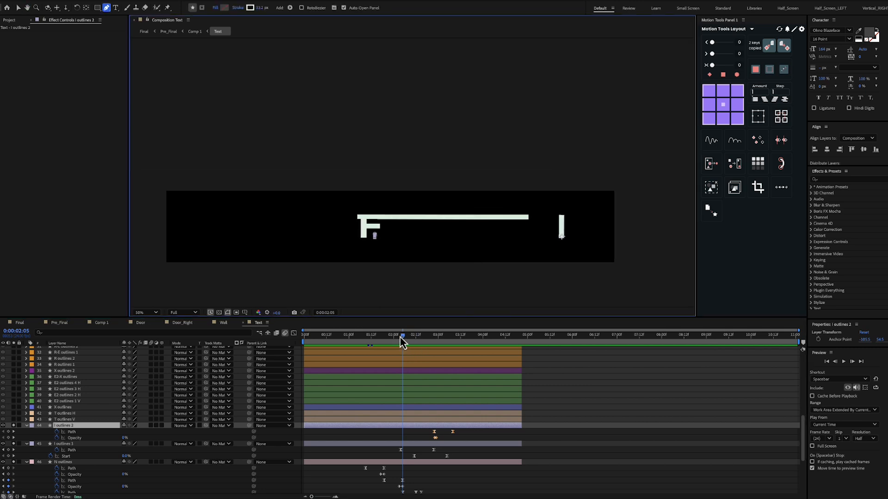
pyautogui.moveTo(400, 338); pyautogui.dragTo(338, 342)
pyautogui.click(277, 433)
pyautogui.click(285, 432)
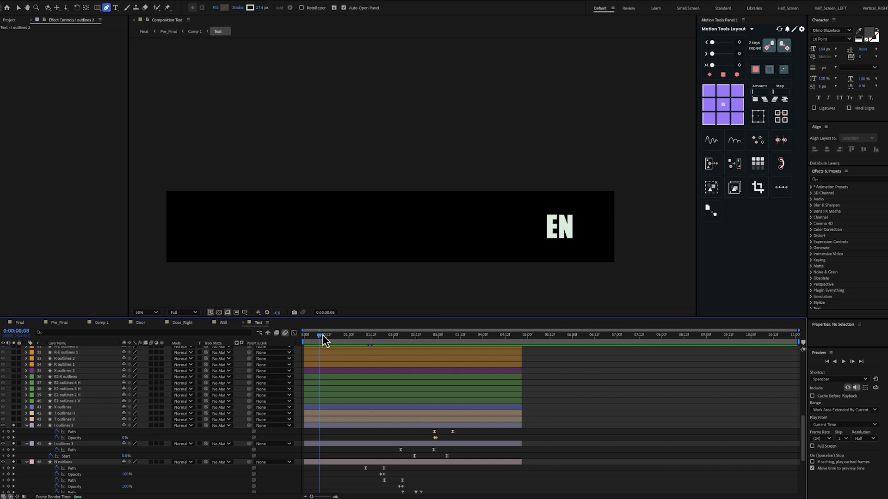
pyautogui.moveTo(331, 338); pyautogui.dragTo(459, 337)
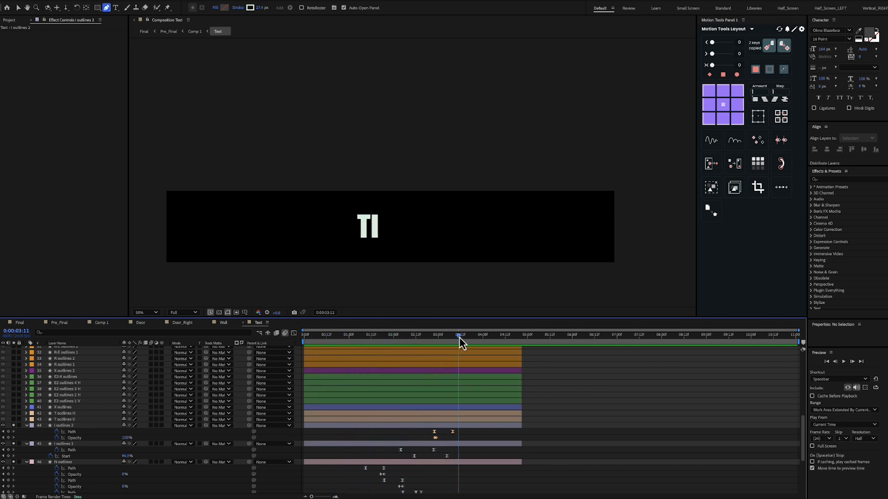
# Collapse the properties of all layers and enlarge the timeline to show the full layer stack
pyautogui.click(98, 426)
pyautogui.hotkey('ctrl', 'a')
pyautogui.press('u')
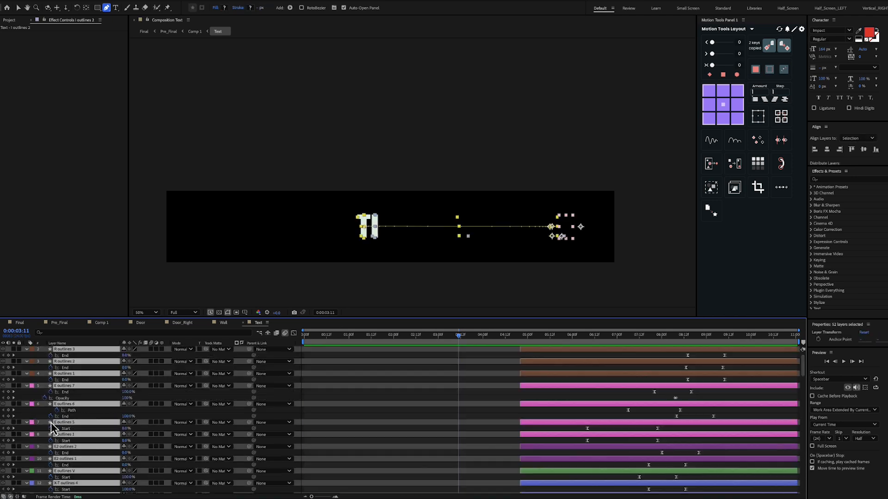
pyautogui.press('u')
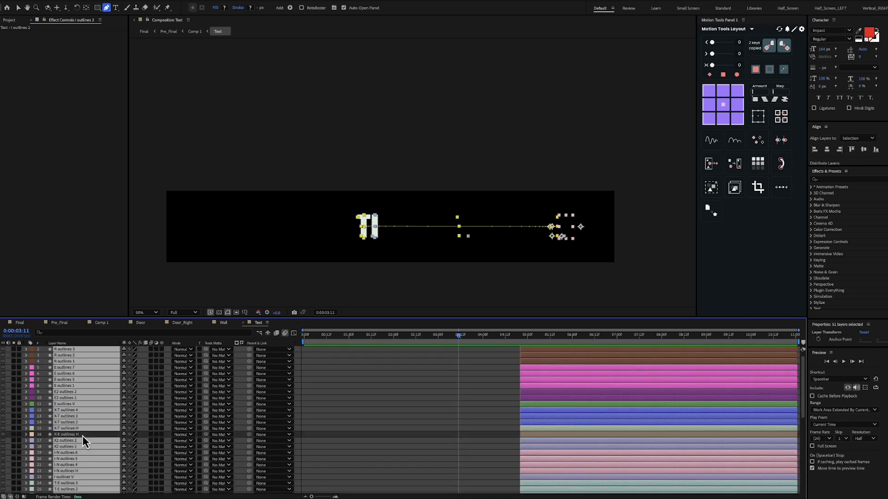
pyautogui.click(82, 436)
pyautogui.press('`')
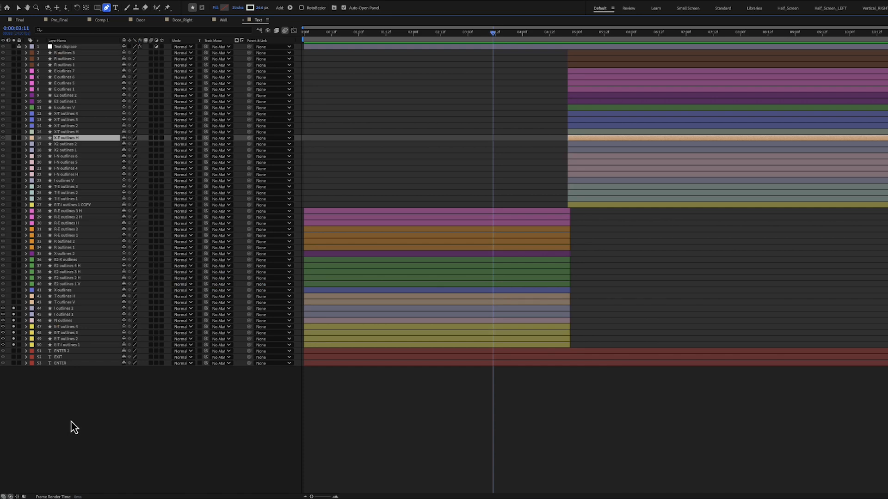
# Solo all layers from R outlines 3 through T outlines V, clear the selection, and restore the normal workspace layout
pyautogui.click(67, 303)
pyautogui.keyDown('shift'); pyautogui.click(65, 54); pyautogui.keyUp('shift')
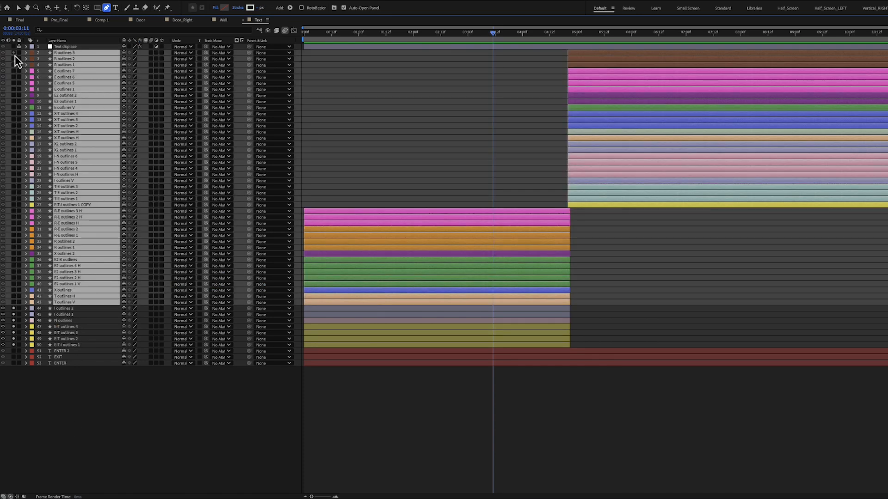
pyautogui.press('v')
pyautogui.press('`')
pyautogui.hotkey('ctrl', 'shift', 'a')
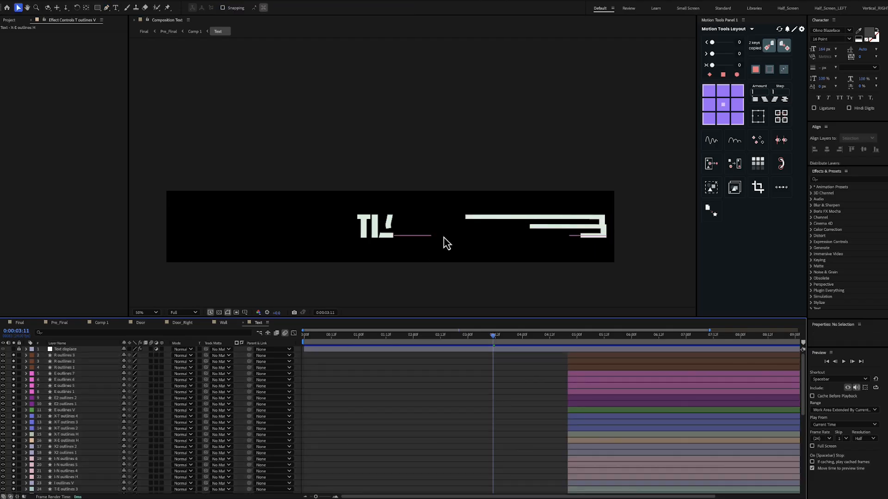
# Move to 0:00:04:18 to examine the mirrored EXIT and the second group of layers, R outlines 3 through E-T-I outlines 1 COPY
pyautogui.scroll(-5, 490, 364)
pyautogui.moveTo(493, 336); pyautogui.dragTo(563, 337)
pyautogui.click(586, 380)
pyautogui.scroll(10, 586, 376)
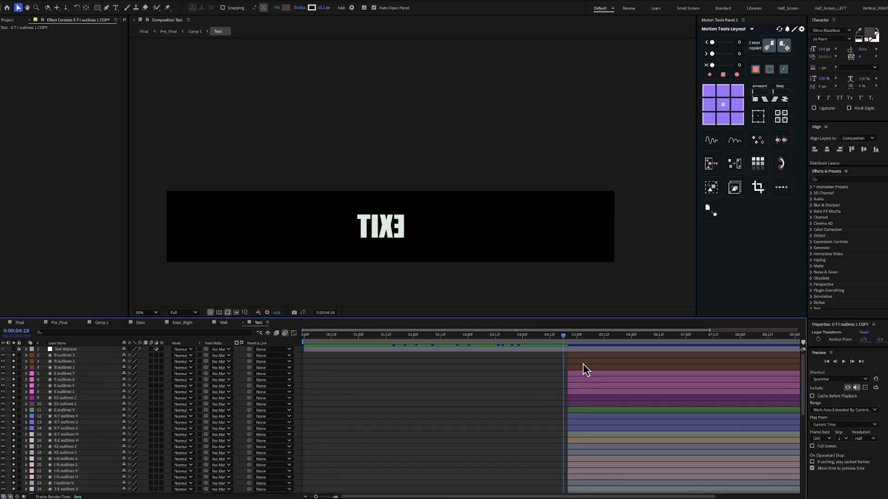
pyautogui.keyDown('shift'); pyautogui.click(582, 358); pyautogui.keyUp('shift')
pyautogui.scroll(-10, 577, 352)
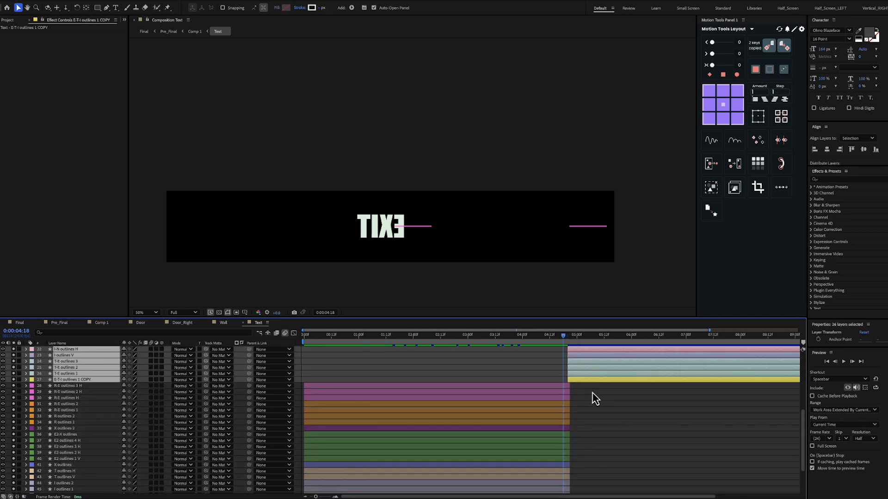
pyautogui.click(590, 396)
# Scrub through the second half of the animation to 0:00:10:21 and examine the ENTER text up close
pyautogui.moveTo(568, 341); pyautogui.dragTo(789, 337)
pyautogui.press('-')
pyautogui.scroll(5, 110, 370)
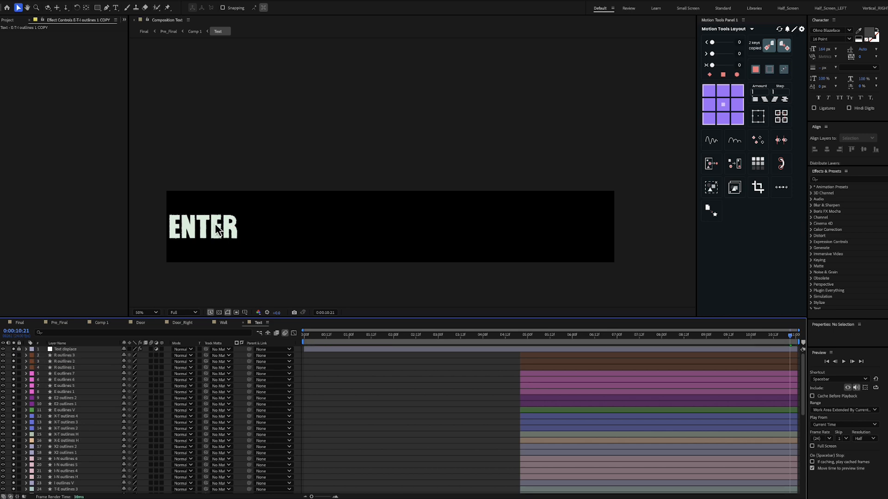
pyautogui.scroll(1, 218, 230)
pyautogui.press('space')
pyautogui.moveTo(227, 240); pyautogui.dragTo(463, 161)
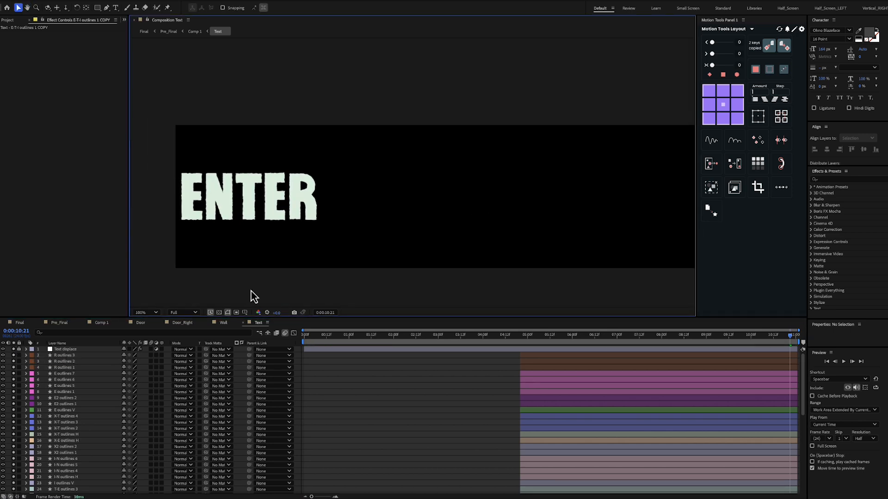
# Solo the Text displace layer, select its Turbulent Displace effect, and scrub to 0:00:09:06 to examine the rough letter edges
pyautogui.click(14, 350)
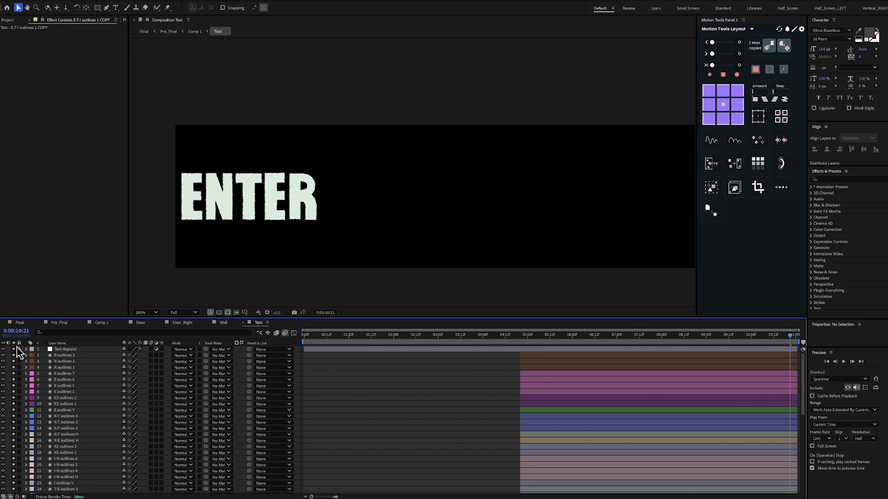
pyautogui.click(66, 350)
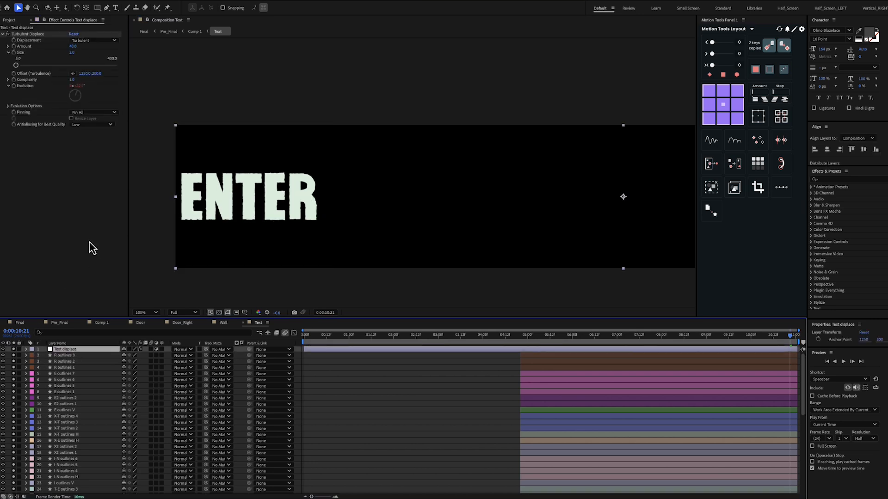
pyautogui.click(37, 34)
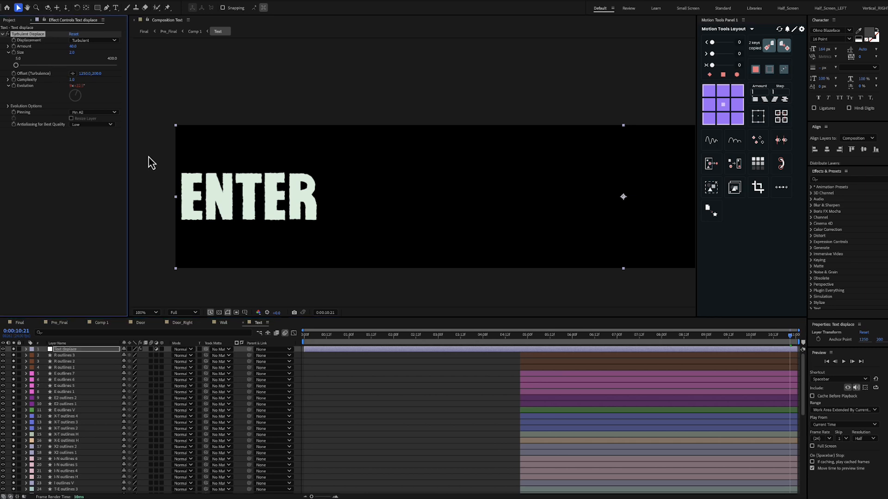
pyautogui.moveTo(501, 341); pyautogui.dragTo(717, 342)
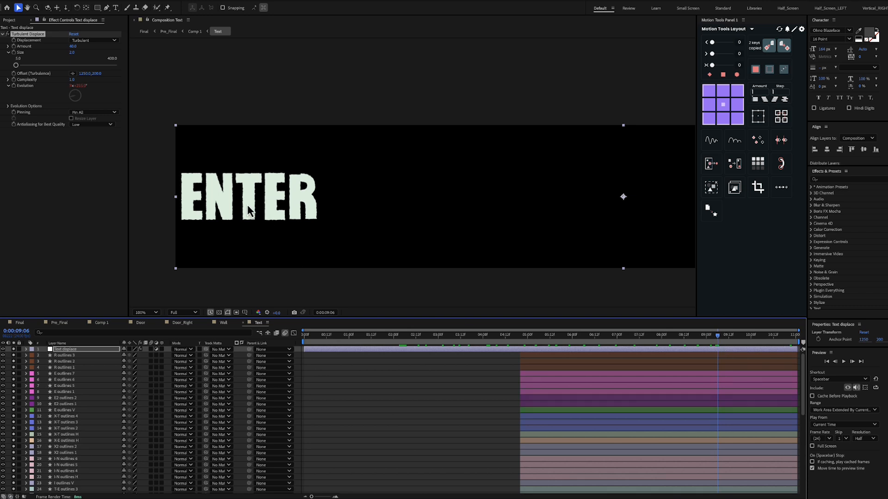
# Switch to Comp 1, look at the Camera 2 and Inside_MASTER layers, and select the CC Cylinder effect on Inside_MASTER
pyautogui.hotkey('shift', '/')
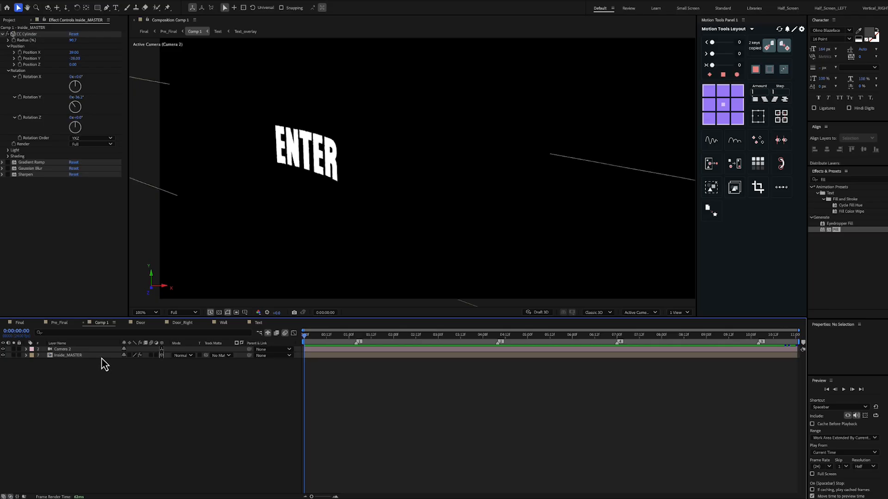
pyautogui.click(101, 357)
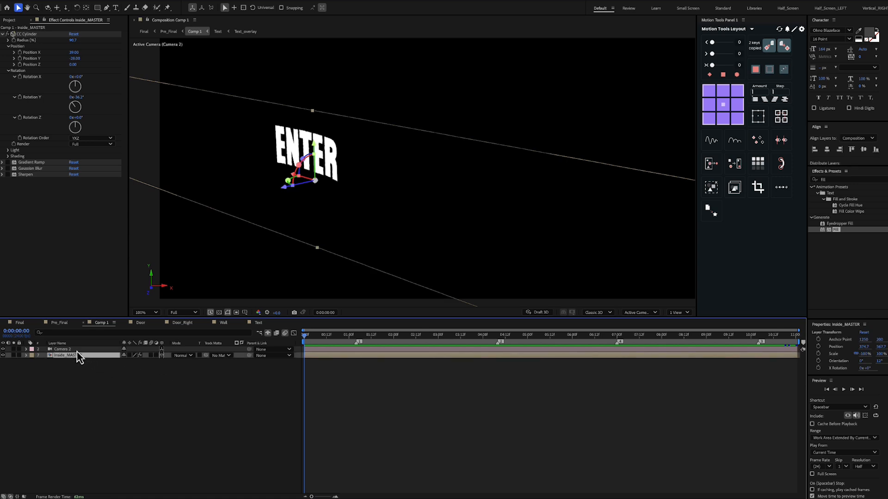
pyautogui.hotkey('ctrl', 'Up')
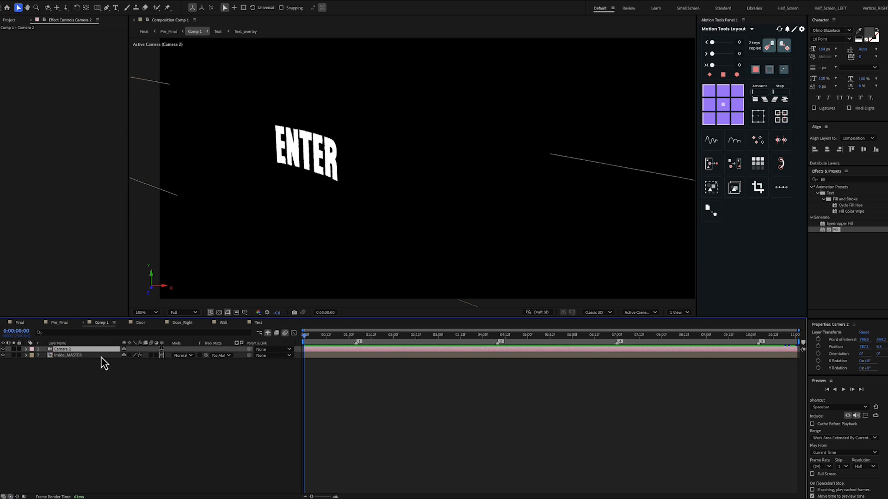
pyautogui.click(102, 356)
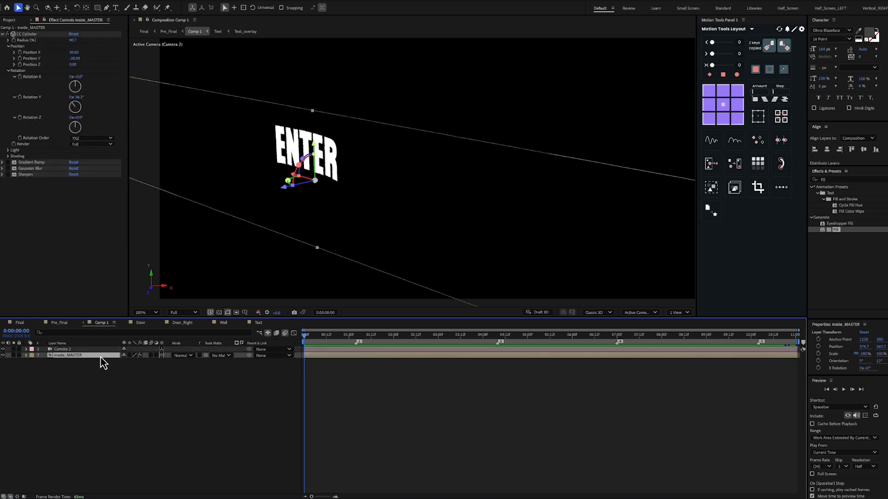
pyautogui.click(27, 34)
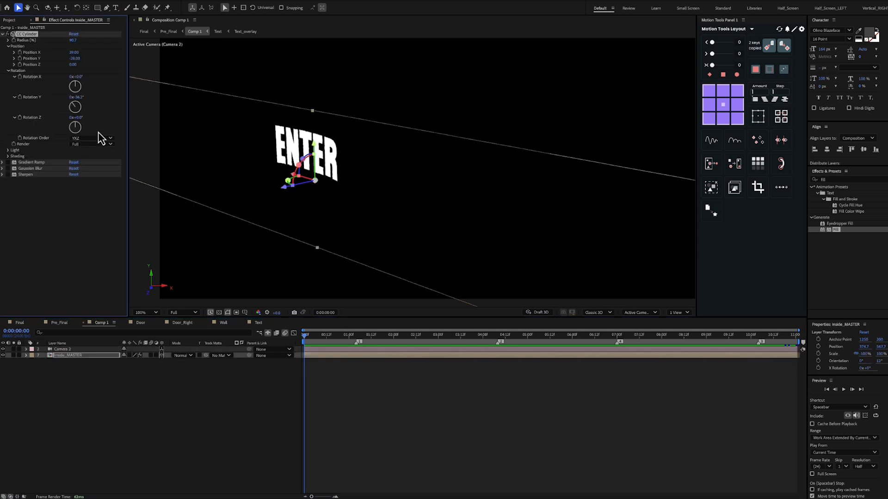
# Scrub Comp 1 to 0:00:10:13 and back to 0:00:00:10 to examine the text's movement around the cylinder
pyautogui.click(313, 383)
pyautogui.moveTo(304, 341); pyautogui.dragTo(303, 388)
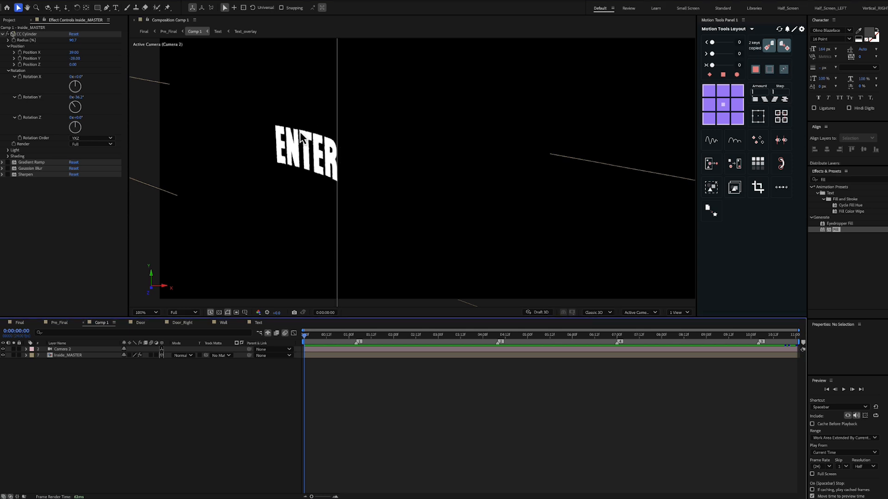
pyautogui.moveTo(344, 340); pyautogui.dragTo(776, 348)
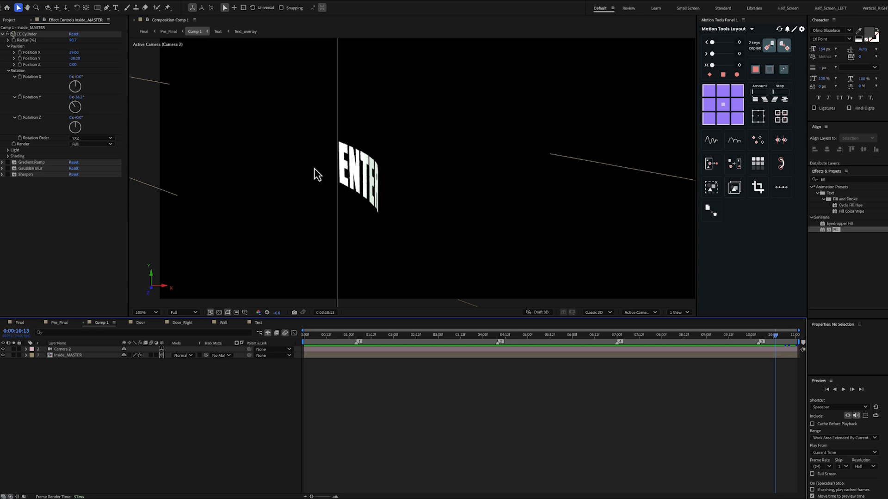
pyautogui.moveTo(333, 337); pyautogui.dragTo(322, 337)
# Reveal the CC Cylinder Rotation Y expression value+time*5.11 on Inside_MASTER and enable it
pyautogui.click(37, 104)
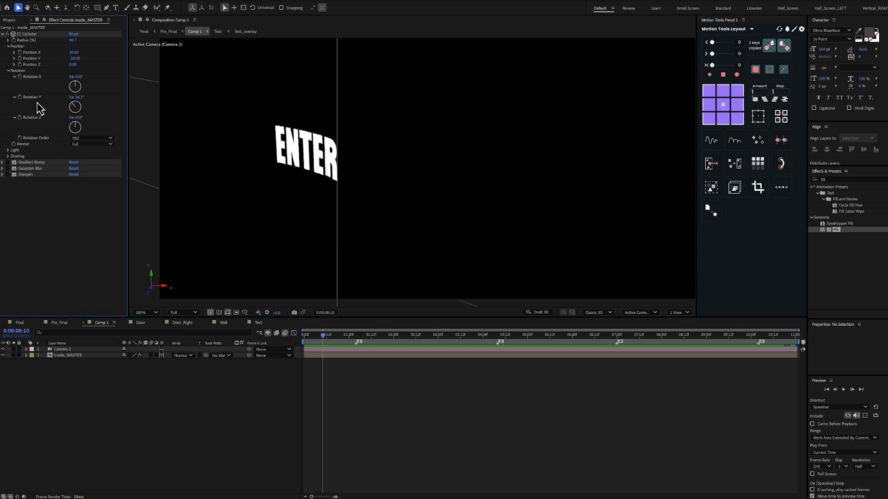
pyautogui.click(81, 358)
pyautogui.press('e')
pyautogui.press('e')
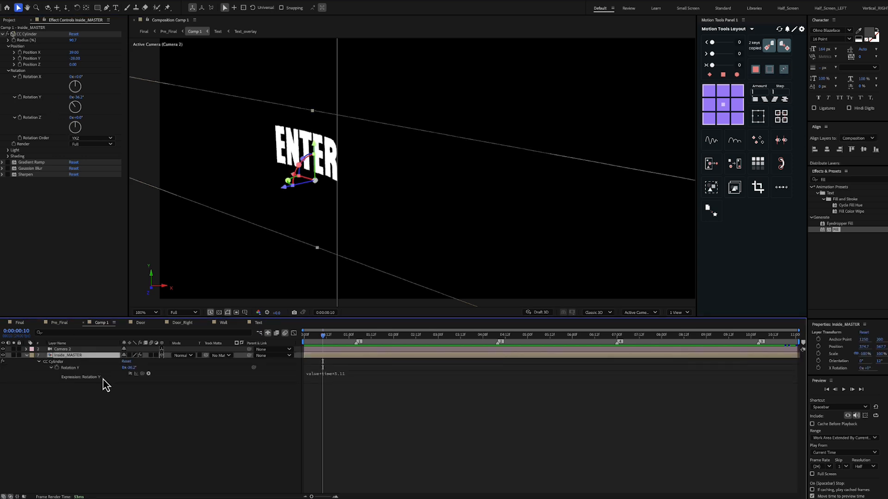
pyautogui.click(75, 369)
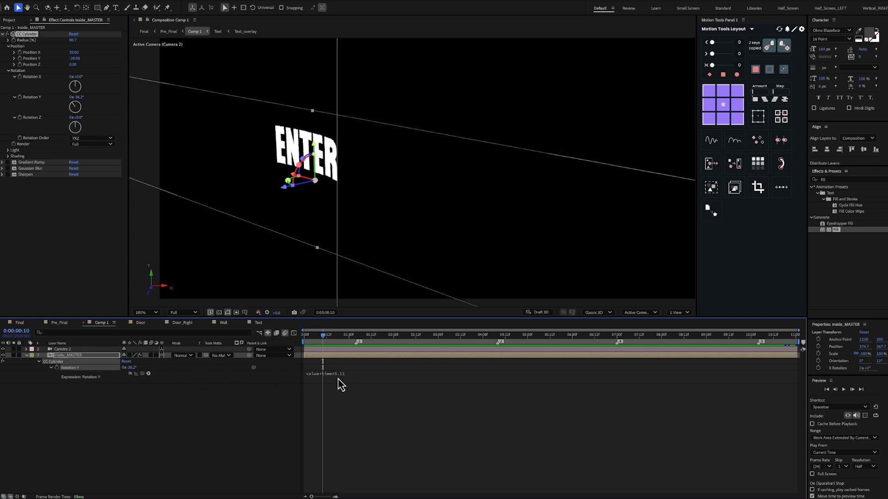
pyautogui.click(366, 378)
pyautogui.click(367, 379)
pyautogui.click(282, 400)
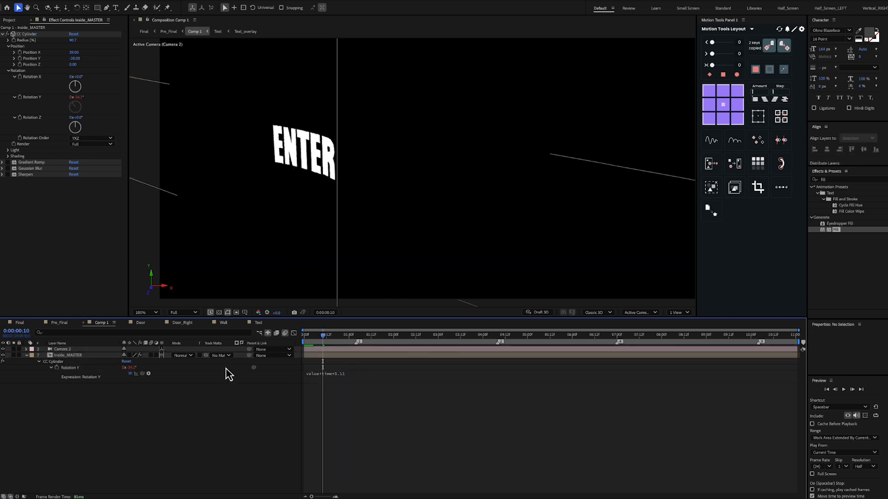
# Scrub Comp 1 to 0:00:11:00 and back to 0:00:00:00 to compare the rotating text at the end and start
pyautogui.click(131, 374)
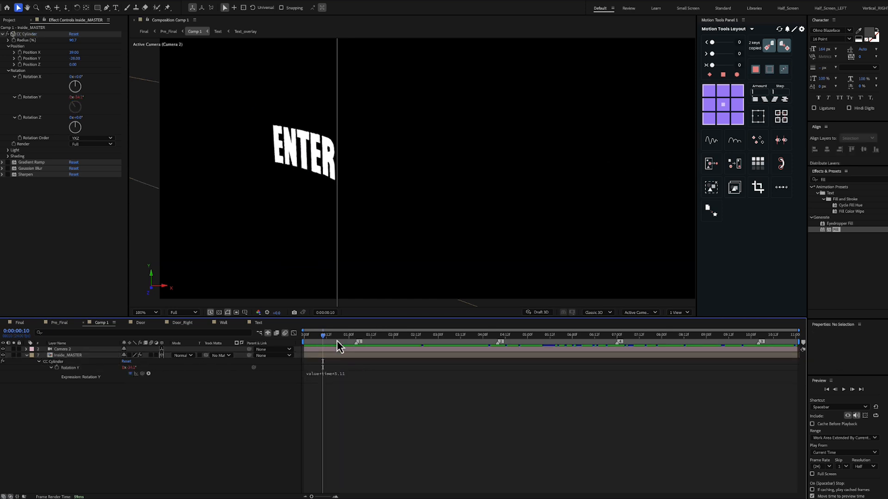
pyautogui.moveTo(326, 339); pyautogui.dragTo(803, 345)
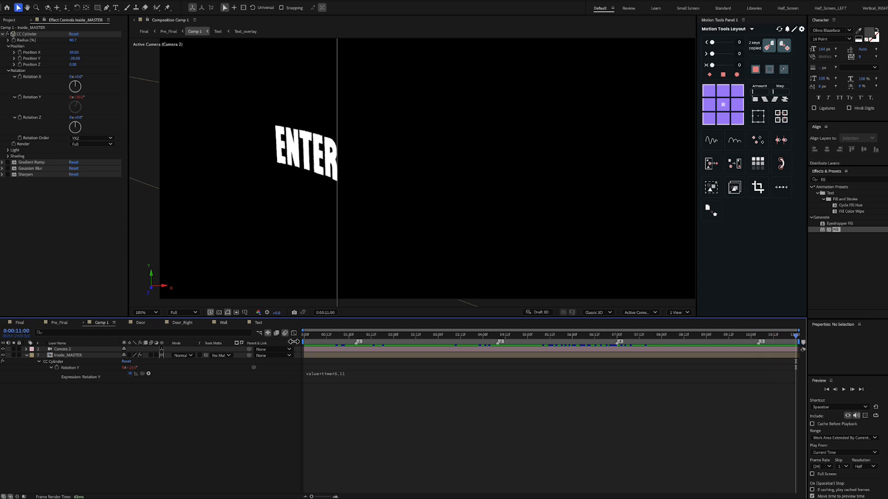
pyautogui.moveTo(308, 347)
pyautogui.mouseDown()
pyautogui.moveTo(339, 344)
pyautogui.moveTo(304, 344)
pyautogui.mouseUp()
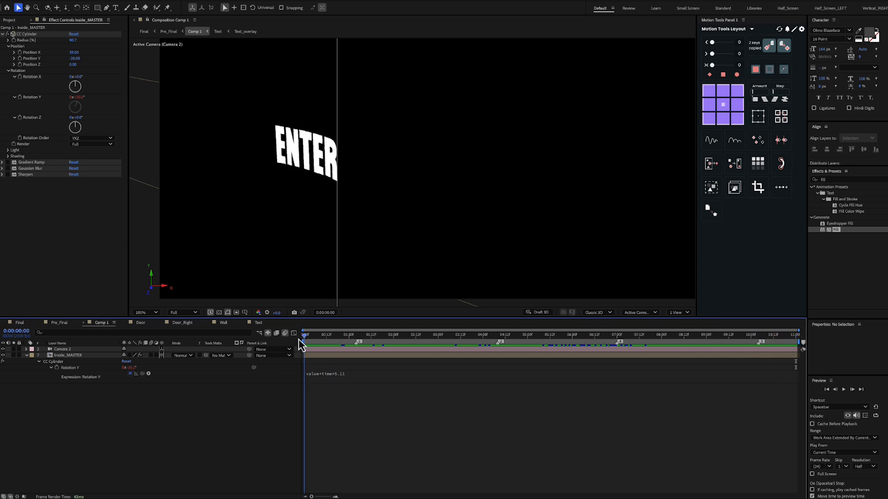
# Enable the Gradient Ramp, Gaussian Blur and Sharpen effects on the Inside_MASTER layer
pyautogui.click(7, 162)
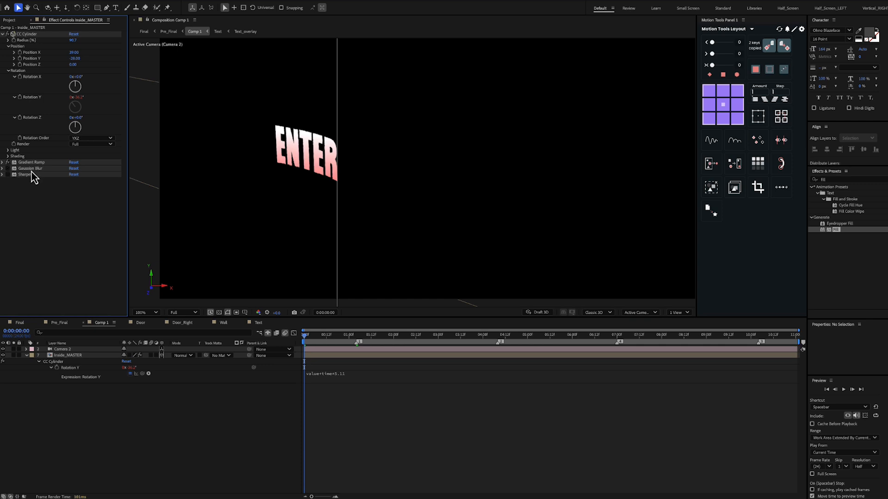
pyautogui.click(31, 170)
pyautogui.keyDown('shift'); pyautogui.click(31, 175); pyautogui.keyUp('shift')
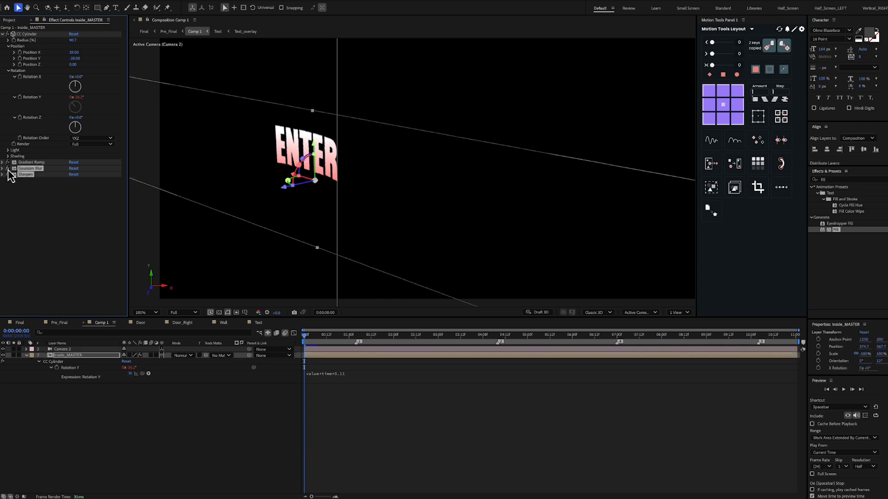
pyautogui.scroll(2, 292, 162)
pyautogui.moveTo(311, 174); pyautogui.dragTo(386, 198)
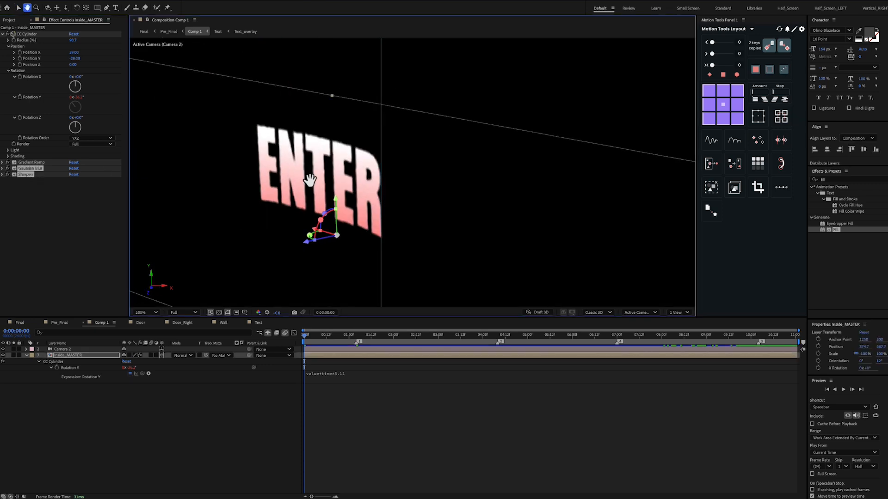
# Toggle Gaussian Blur and Sharpen on Inside_MASTER off and on to compare the edges of the ENTER text
pyautogui.click(8, 179)
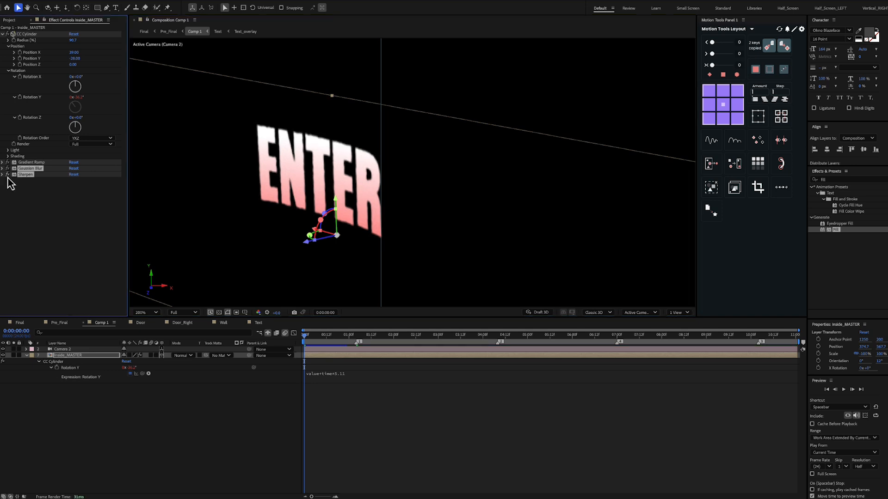
pyautogui.click(8, 177)
pyautogui.click(8, 177)
pyautogui.click(8, 176)
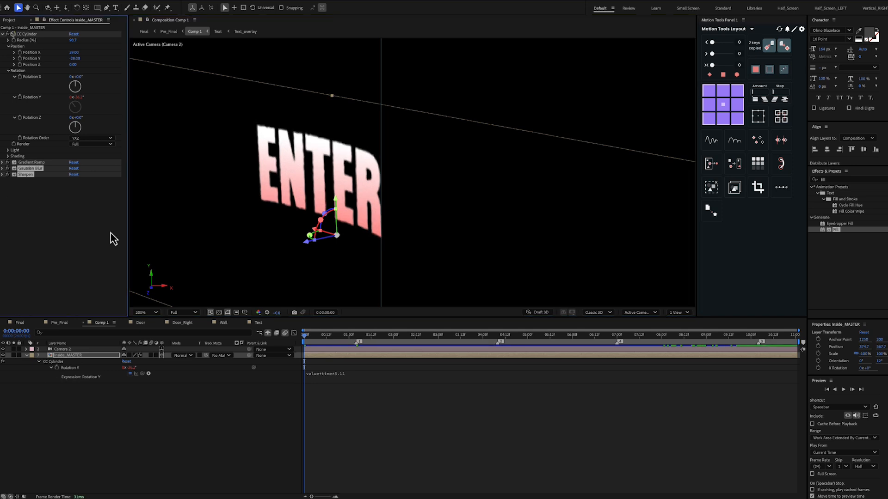
pyautogui.click(284, 381)
pyautogui.scroll(-5, 326, 217)
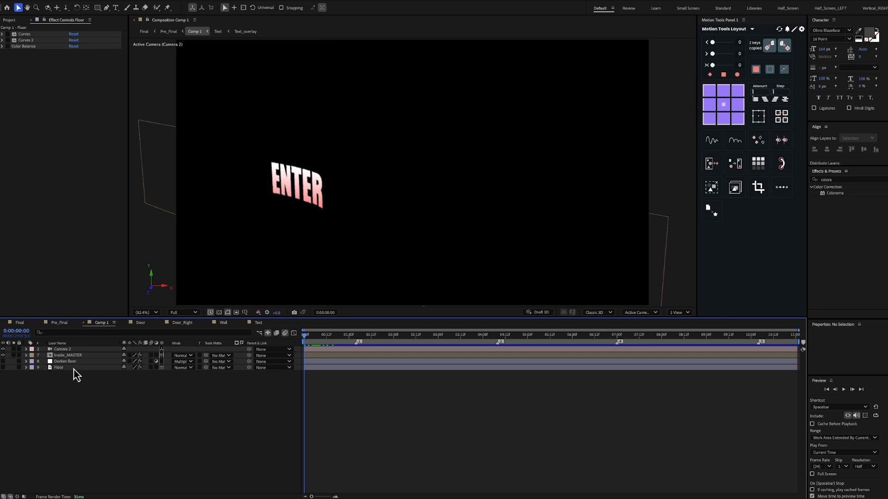
# View the Floor layer's wood image in its own layer viewer, close that viewer and widen the composition view again
pyautogui.doubleClick(73, 368)
pyautogui.moveTo(209, 156); pyautogui.dragTo(436, 160)
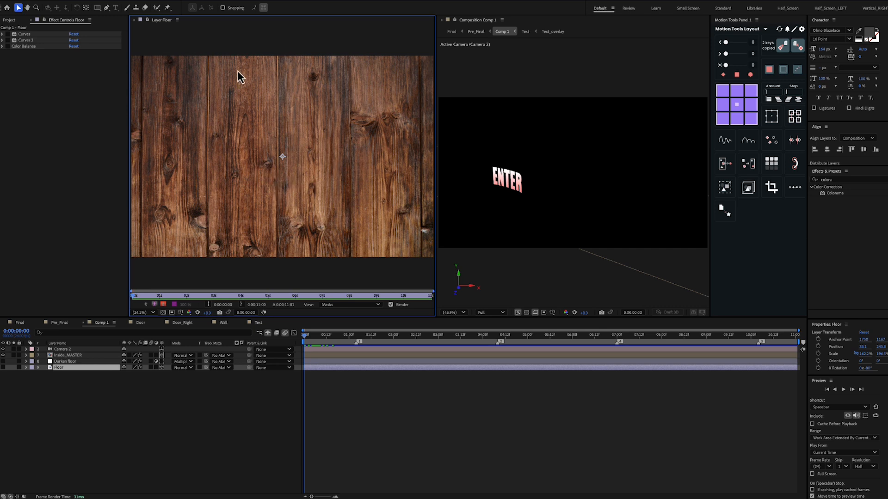
pyautogui.rightClick(160, 20)
pyautogui.click(172, 32)
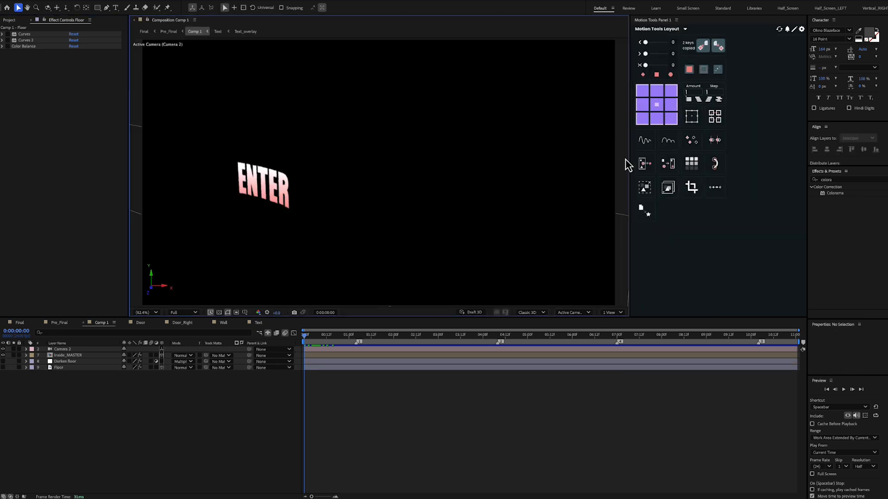
pyautogui.moveTo(631, 154); pyautogui.dragTo(700, 157)
# Make the Floor layer visible and enable its Curves, Curves 2 and Color Balance effects
pyautogui.click(63, 368)
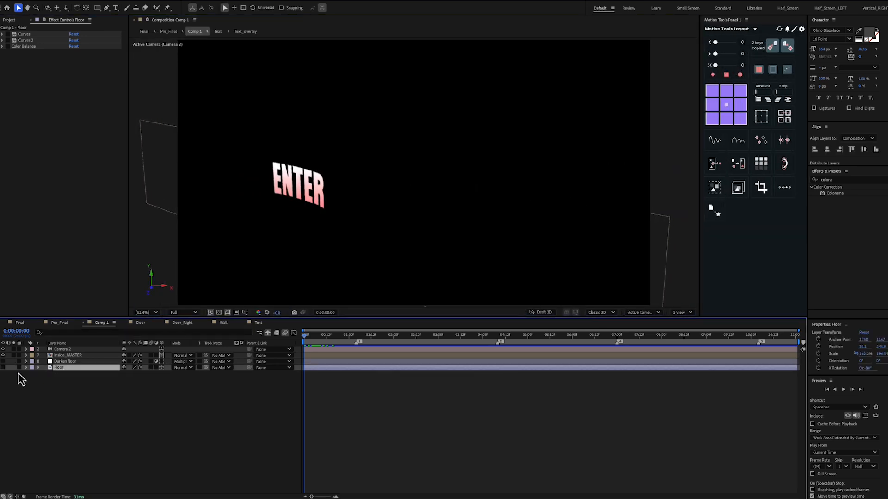
pyautogui.click(3, 368)
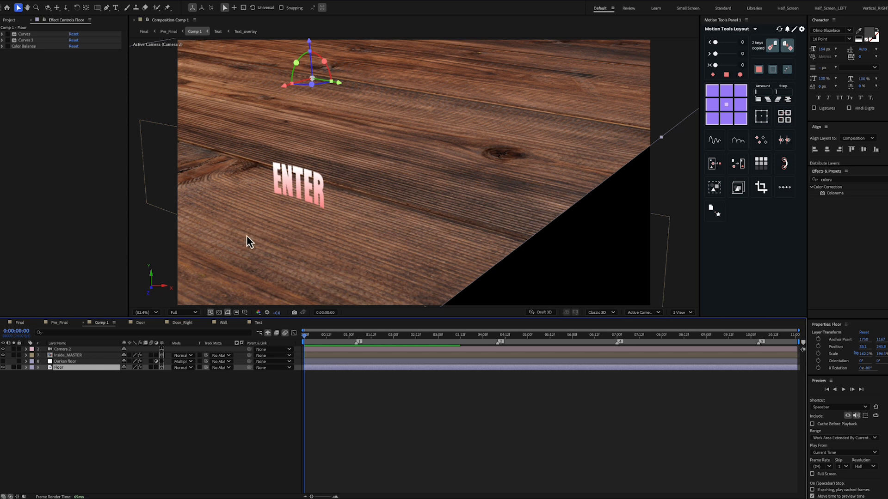
pyautogui.click(37, 46)
pyautogui.keyDown('shift'); pyautogui.click(32, 41); pyautogui.keyUp('shift')
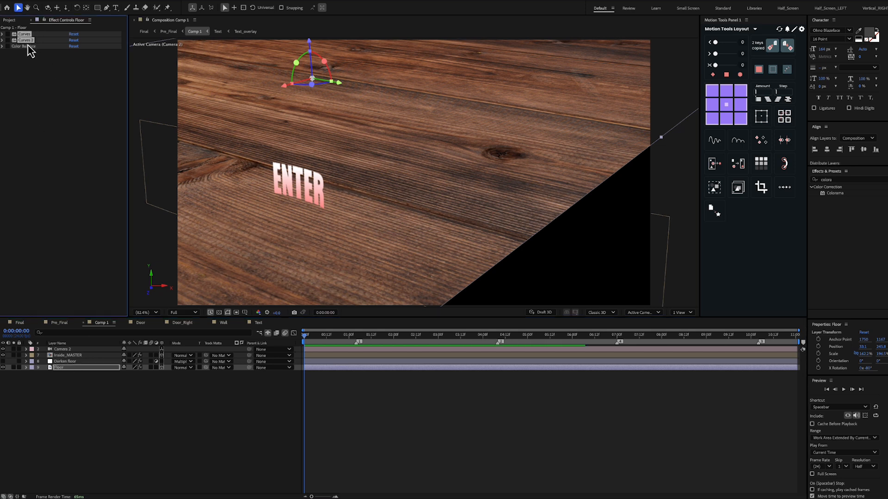
pyautogui.click(8, 40)
pyautogui.click(21, 46)
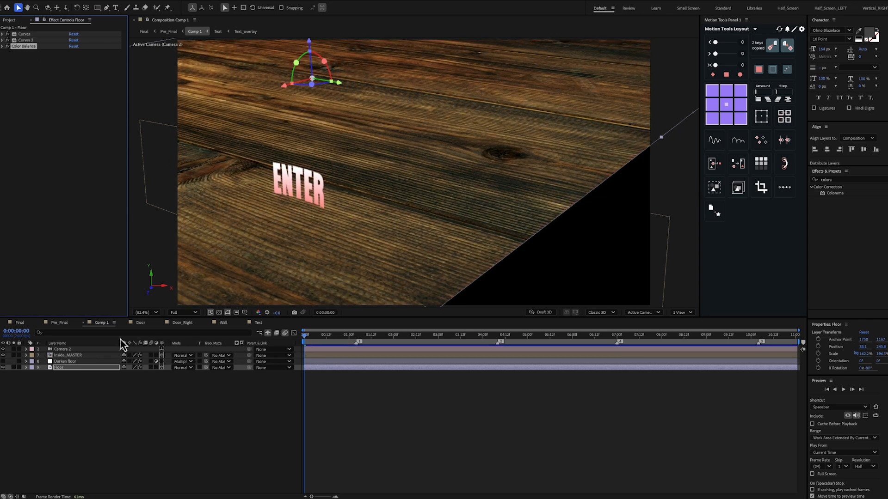
# Make the Darken floor layer visible over the wood and select its Gradient Ramp effect for inspection
pyautogui.click(74, 362)
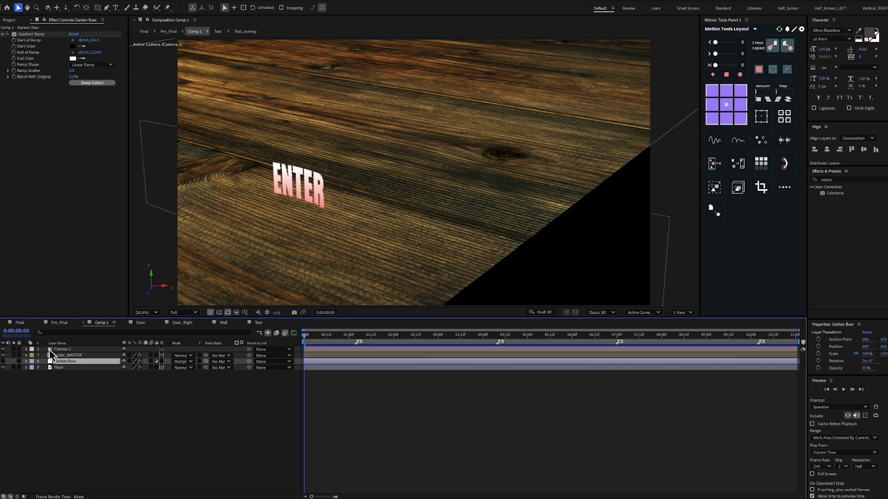
pyautogui.click(4, 361)
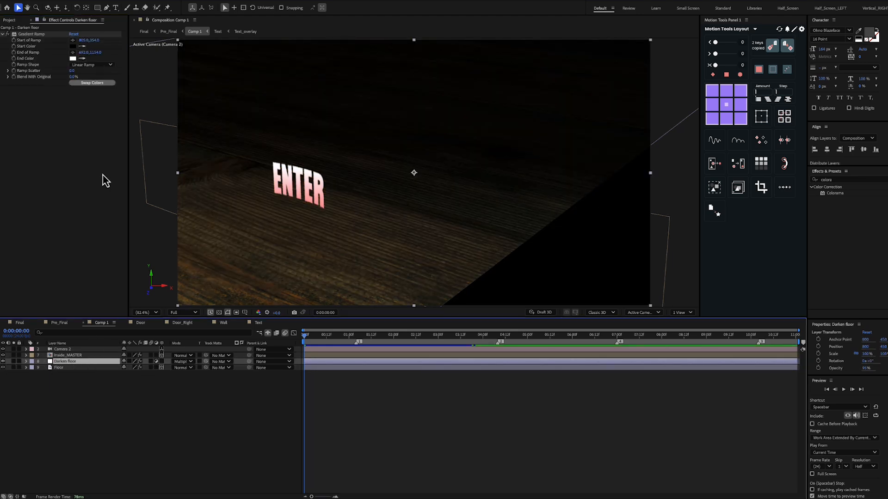
pyautogui.click(42, 34)
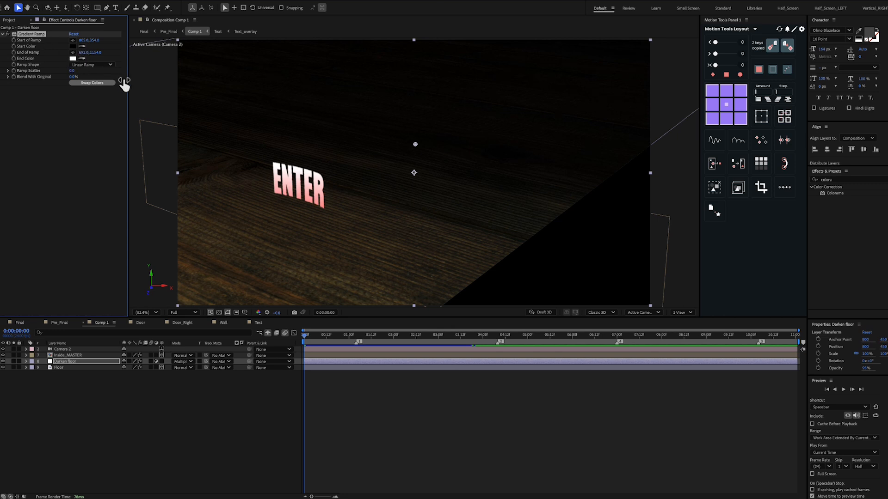
pyautogui.click(111, 362)
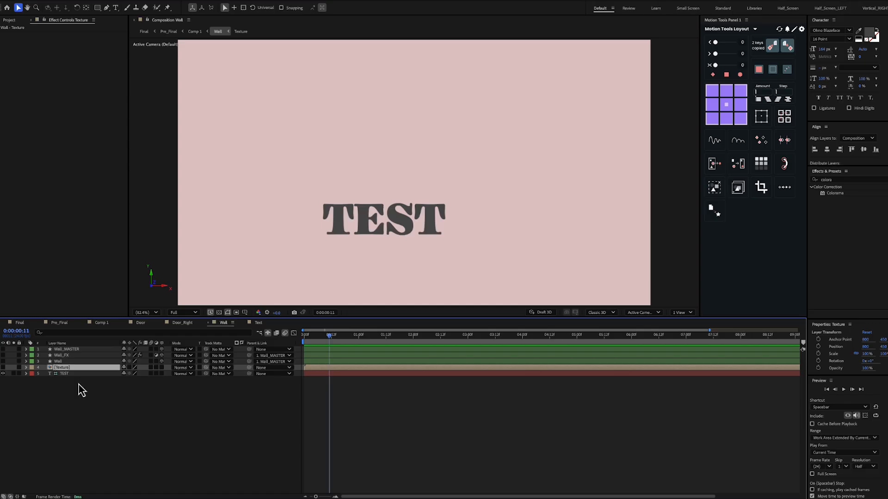
# Show the Texture layer in the Wall comp briefly, hide it again, and make the Wall layer visible
pyautogui.click(3, 368)
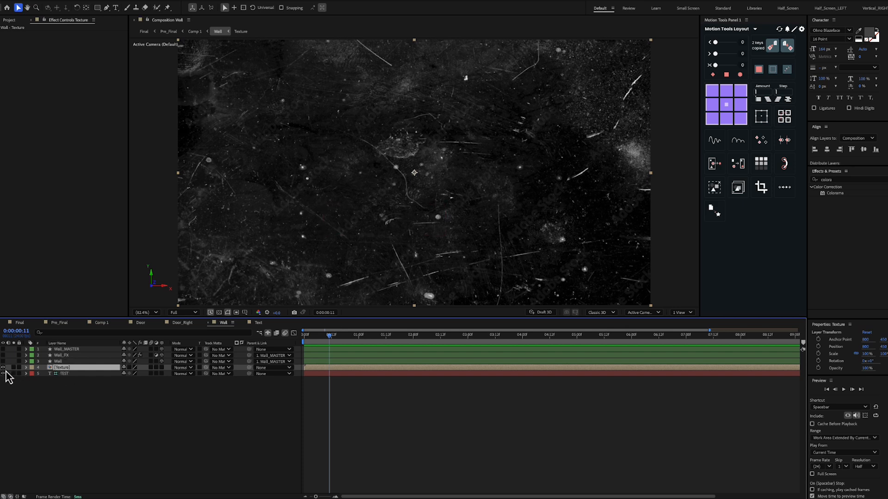
pyautogui.click(3, 368)
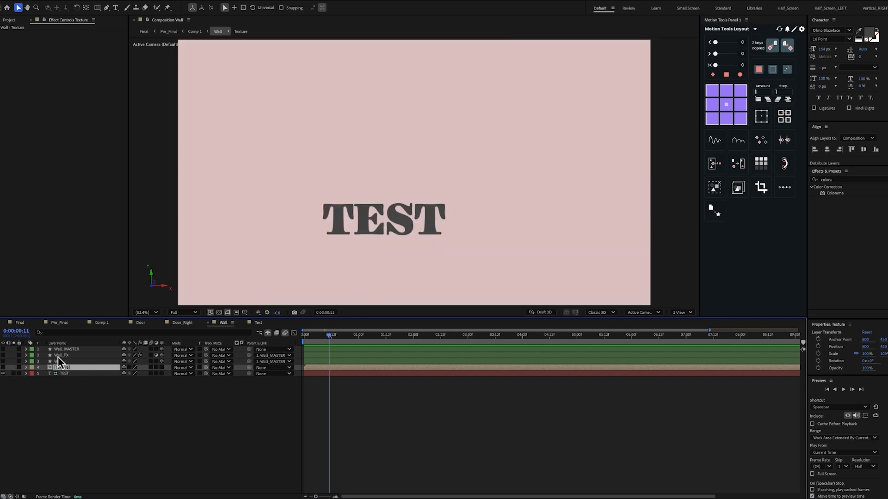
pyautogui.click(61, 362)
pyautogui.click(4, 361)
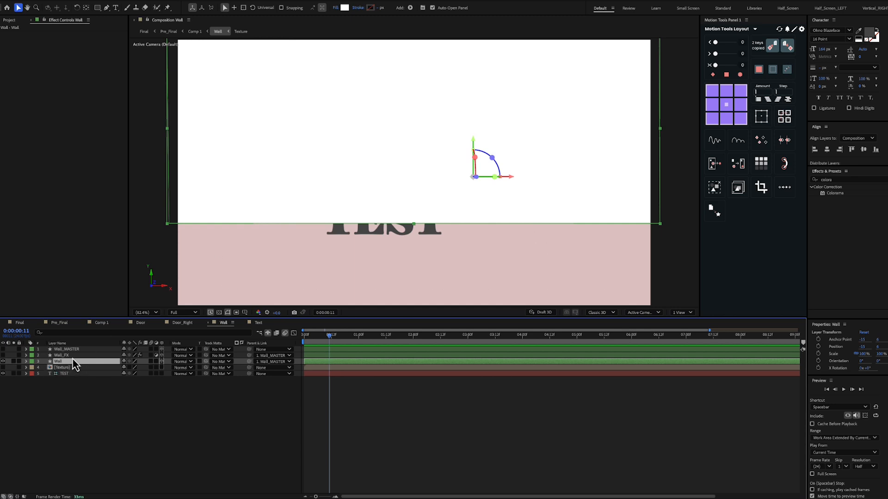
# Make the Wall_FX layer visible, reveal its two door-shaped masks and select Mask 1
pyautogui.click(3, 355)
pyautogui.click(65, 355)
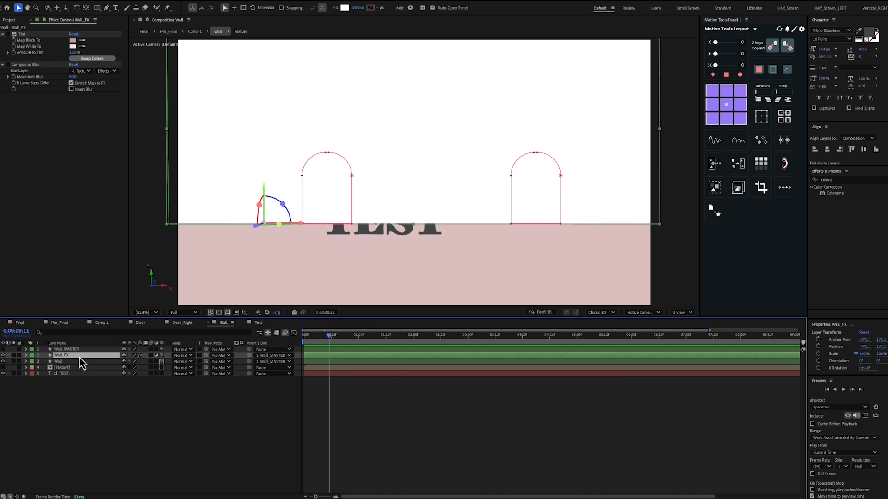
pyautogui.press('m')
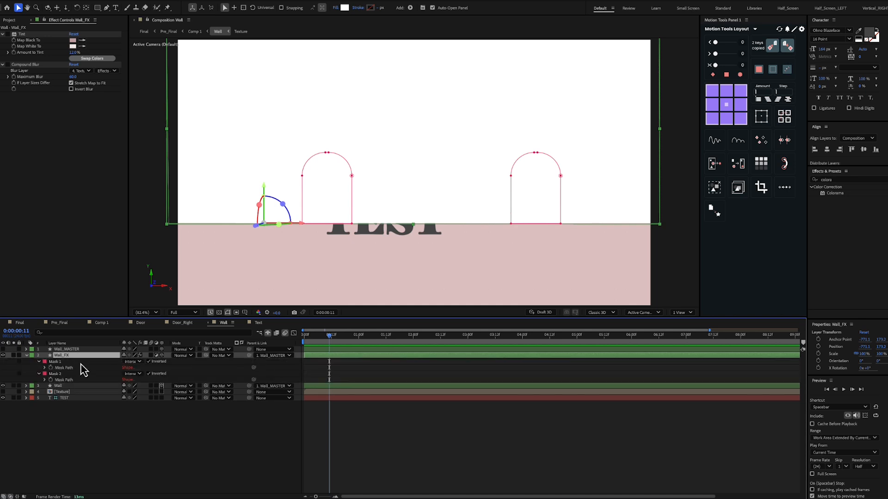
pyautogui.click(81, 363)
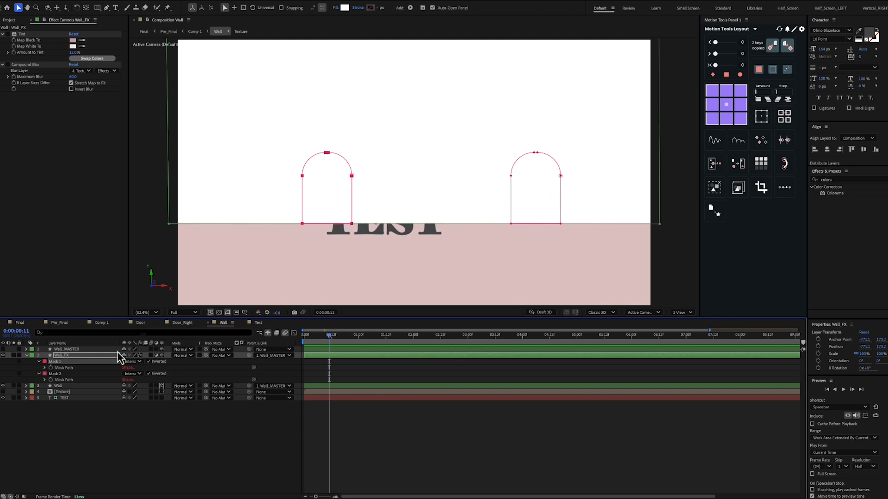
# Set the Wall_FX layer's track matte to the Wall layer
pyautogui.click(69, 356)
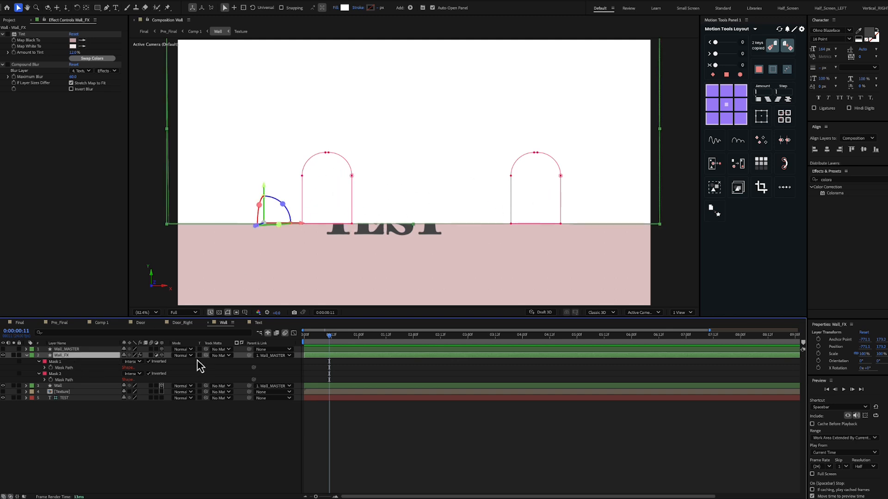
pyautogui.click(222, 356)
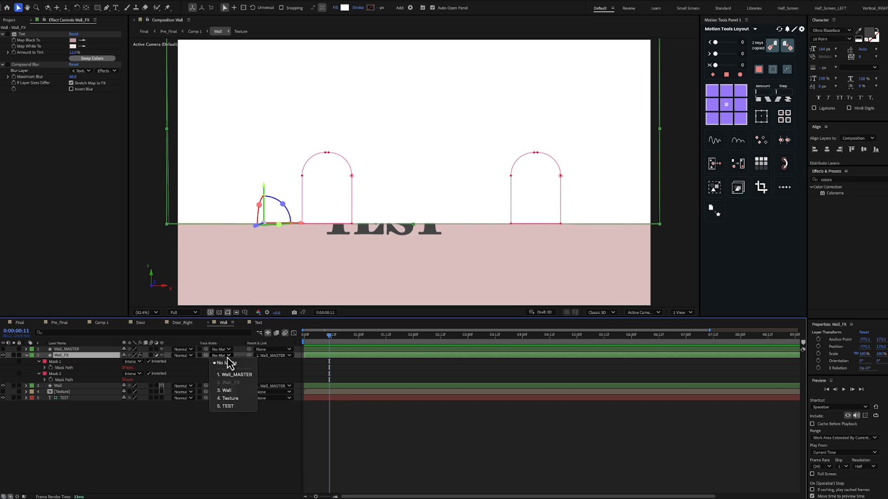
pyautogui.click(234, 390)
pyautogui.click(199, 432)
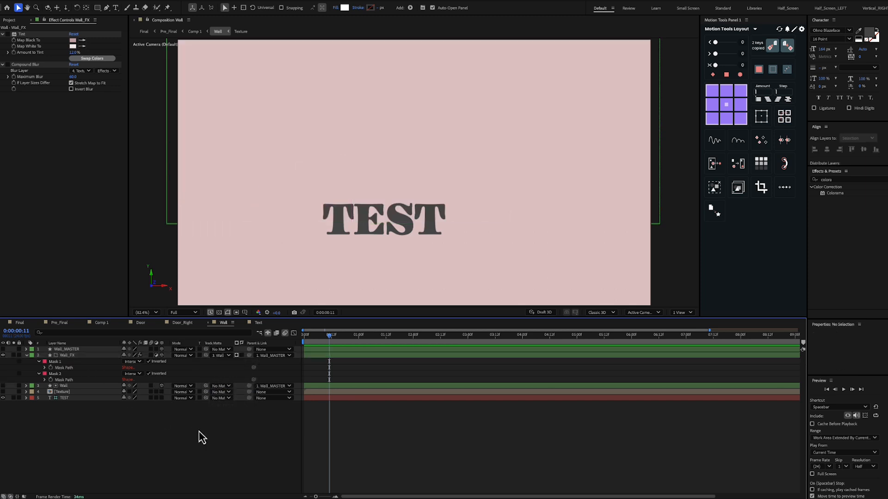
# Enable Compound Blur on Wall_FX and look at its Blur Layer choices, keeping Texture as the source
pyautogui.click(90, 356)
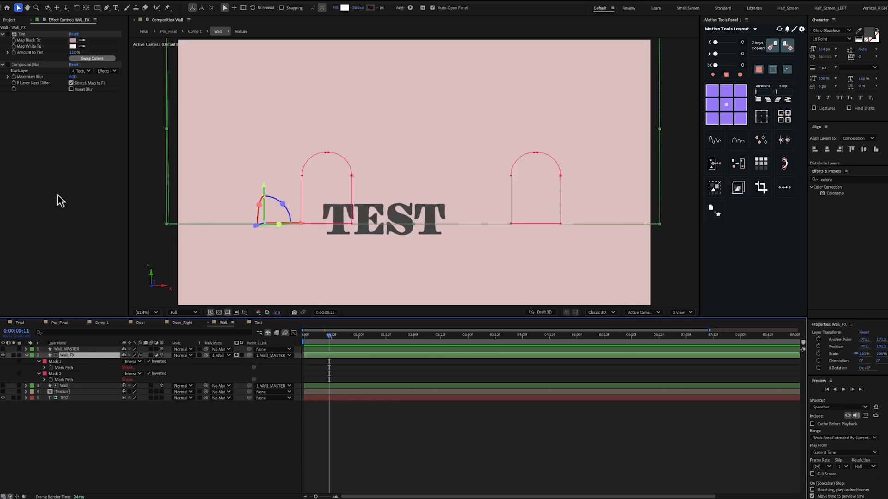
pyautogui.click(8, 65)
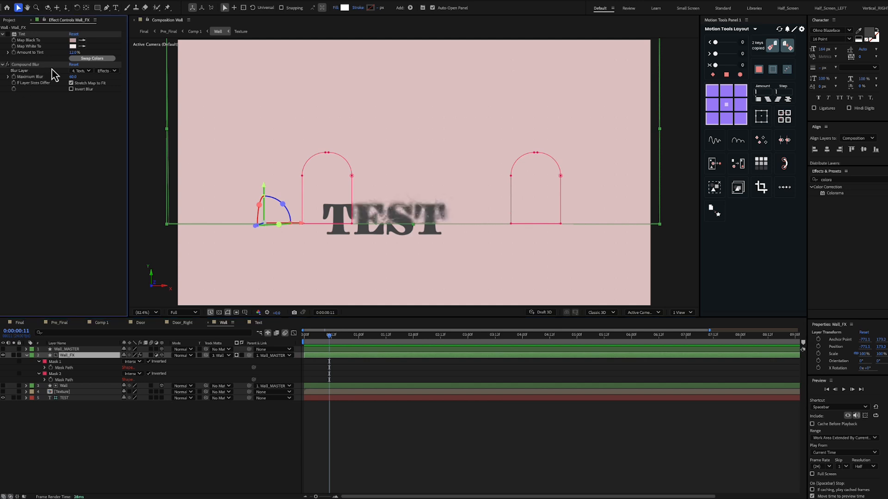
pyautogui.click(81, 72)
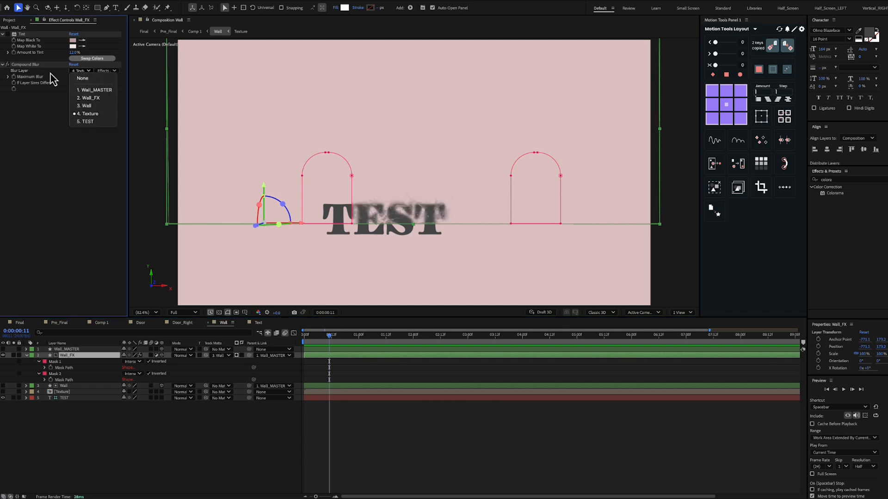
pyautogui.click(55, 122)
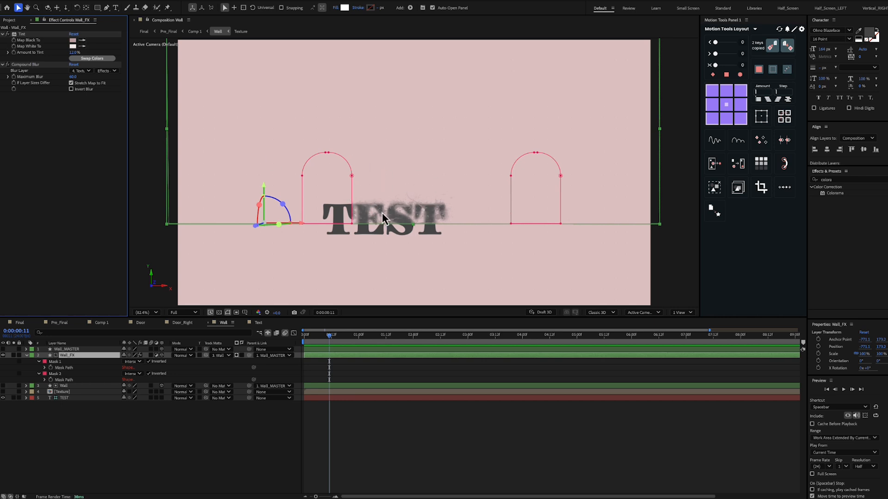
# Show the Wall_MASTER layer, reveal its modified properties, and look at its Drop Shadow and Bevel and Emboss layer styles
pyautogui.click(74, 350)
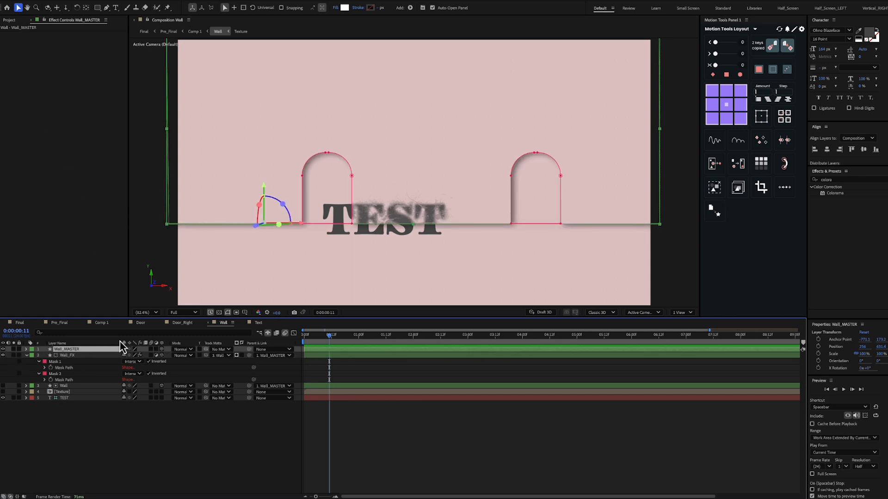
pyautogui.press('u')
pyautogui.press('u')
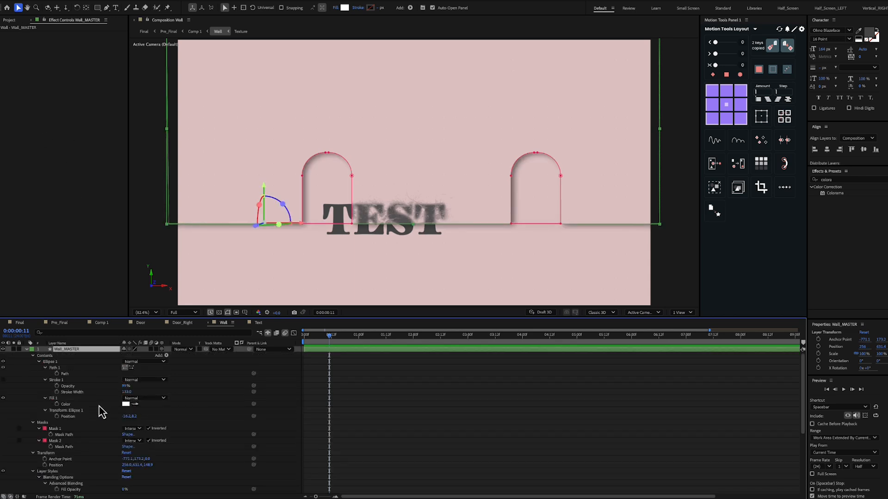
pyautogui.scroll(-1, 96, 403)
pyautogui.scroll(-3, 96, 405)
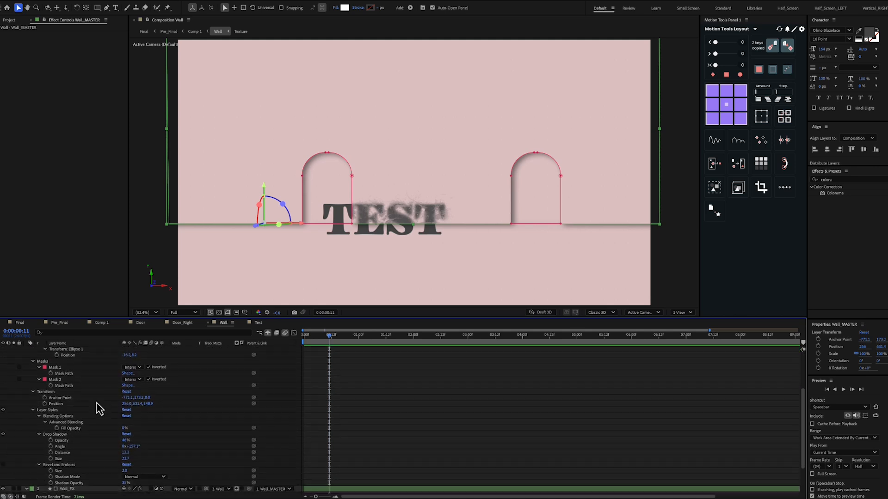
pyautogui.click(62, 427)
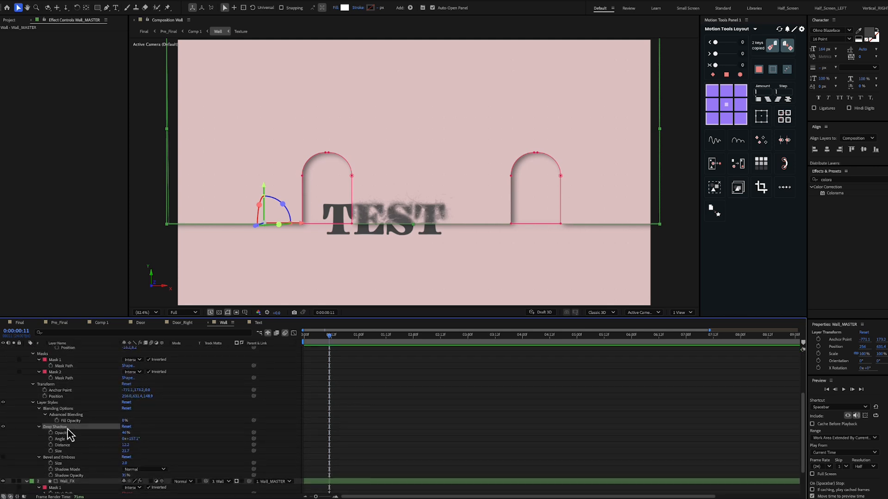
pyautogui.click(70, 458)
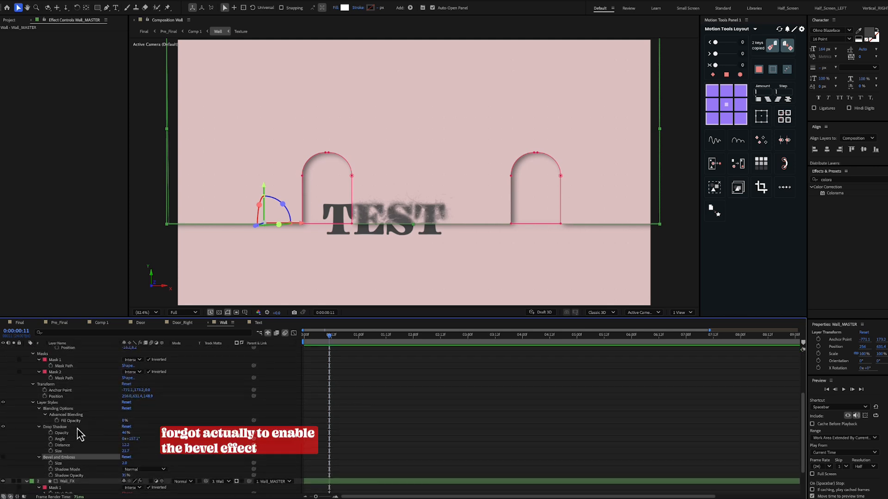
# Make the Wall layer visible in Comp 1 and scrub the animation to 0:00:03:16
pyautogui.click(169, 419)
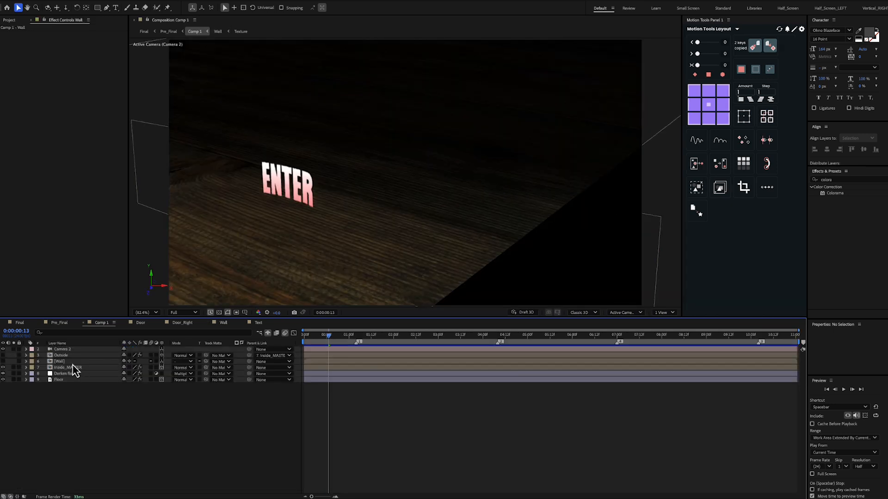
pyautogui.click(68, 363)
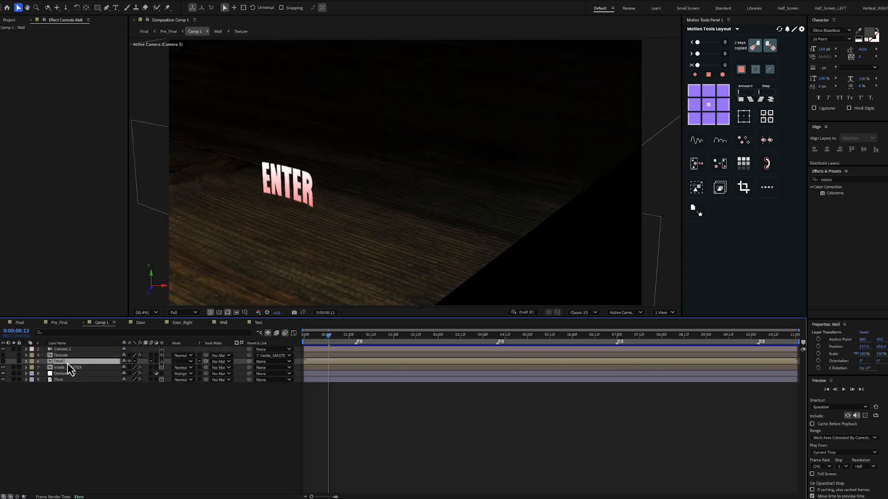
pyautogui.click(3, 362)
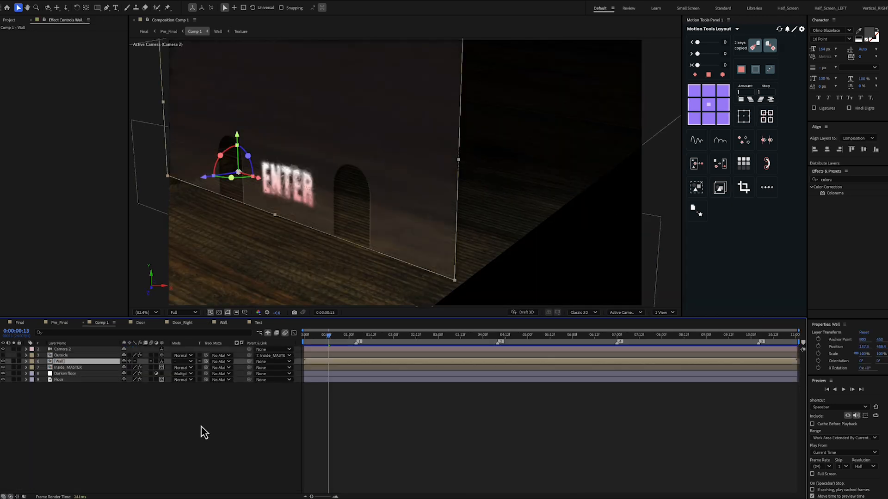
pyautogui.click(193, 430)
pyautogui.moveTo(338, 332); pyautogui.dragTo(468, 358)
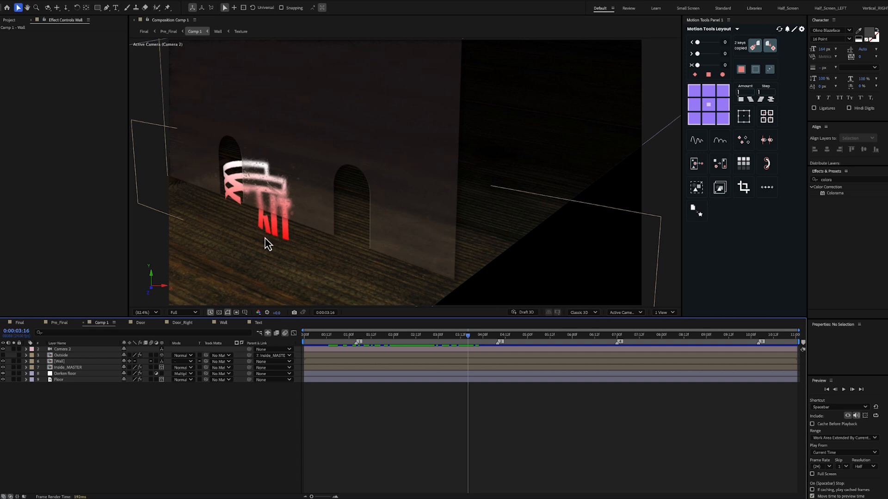
# Set the CC Cylinder Render option of Inside_MASTER to Inside and check the text at 0:00:01:18
pyautogui.click(82, 369)
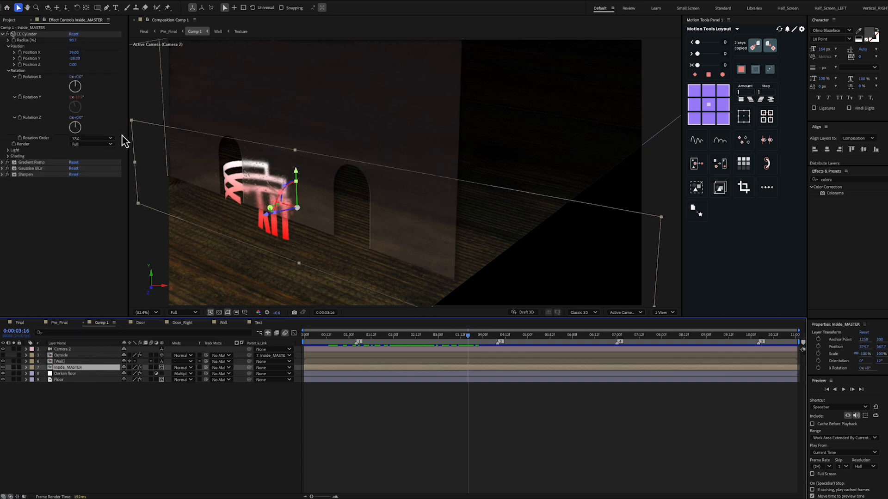
pyautogui.click(38, 148)
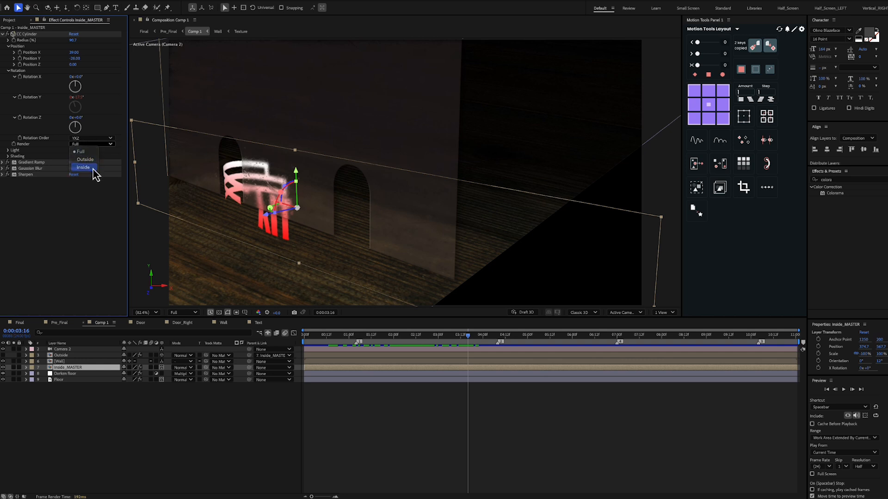
pyautogui.click(93, 169)
pyautogui.moveTo(464, 337); pyautogui.dragTo(382, 357)
pyautogui.click(68, 368)
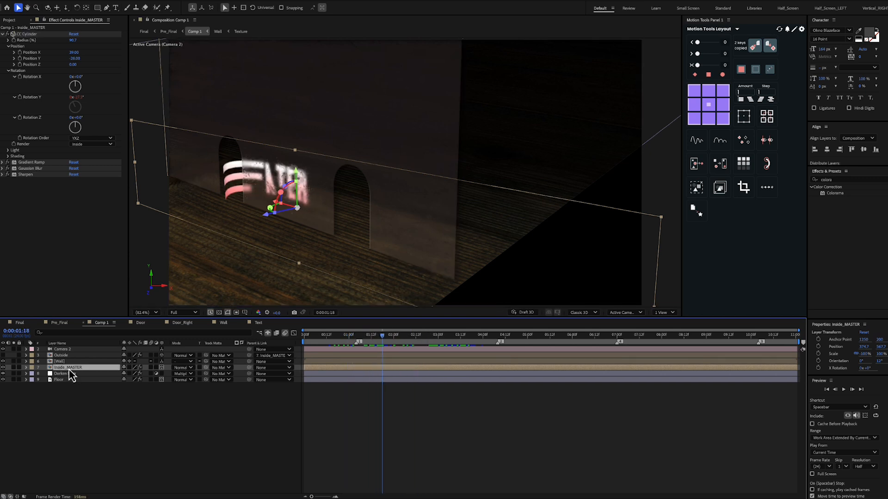
# Check that the Outside layer's CC Cylinder renders Outside, make the layer visible and scrub through the text rotation
pyautogui.click(67, 355)
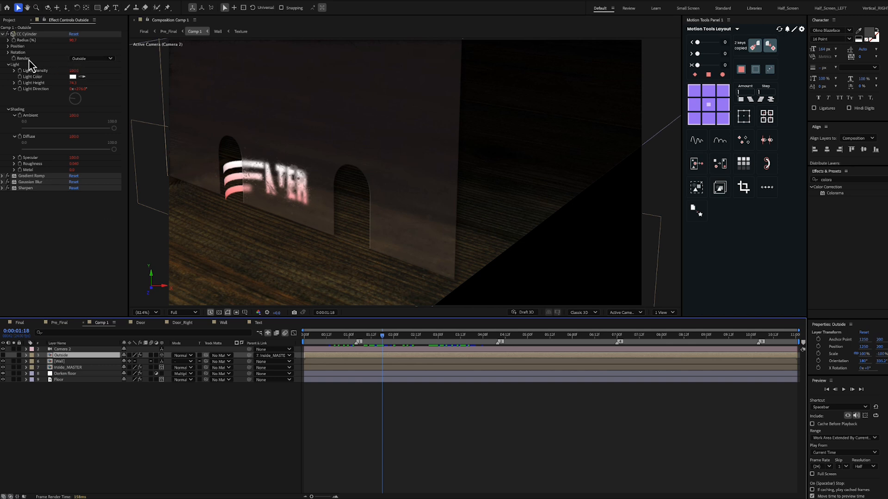
pyautogui.click(93, 58)
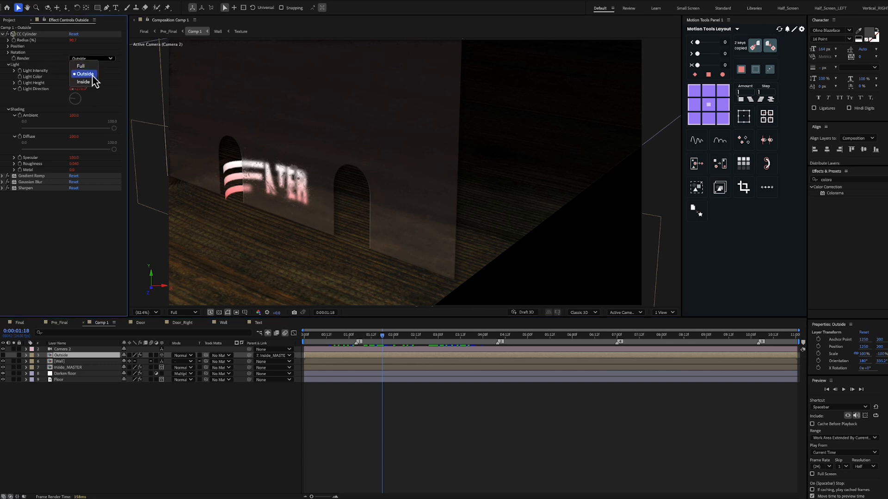
pyautogui.click(108, 81)
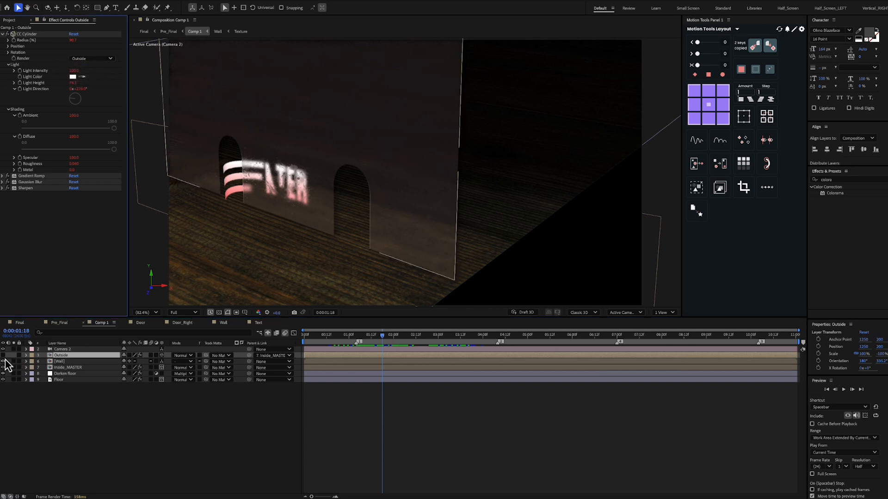
pyautogui.click(249, 406)
pyautogui.moveTo(376, 336); pyautogui.dragTo(458, 355)
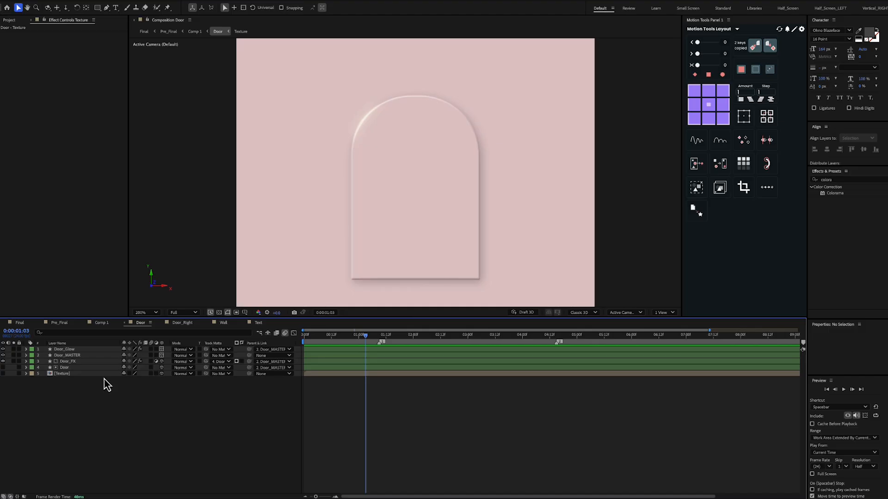
# Look over the Door composition's layers, then compare the door with the Door_Glow layer switched on and off
pyautogui.moveTo(105, 379); pyautogui.dragTo(83, 356)
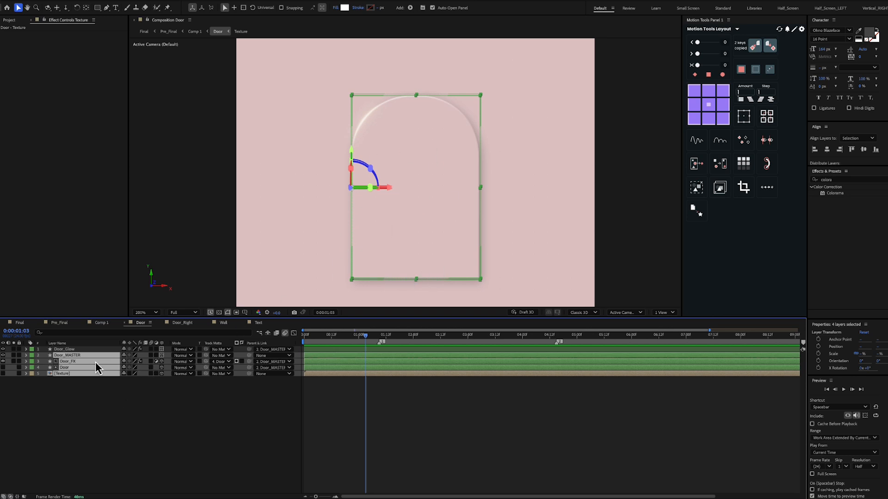
pyautogui.click(75, 349)
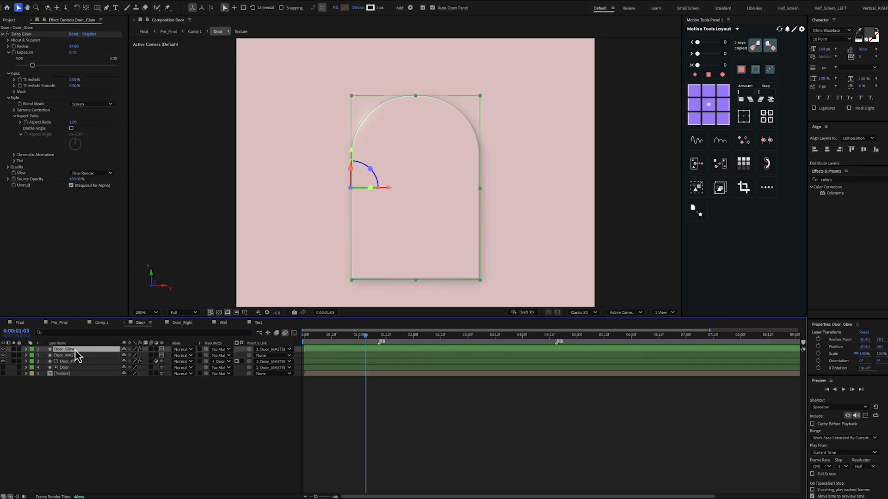
pyautogui.click(3, 350)
pyautogui.click(4, 350)
pyautogui.click(3, 350)
pyautogui.click(3, 350)
pyautogui.click(4, 350)
pyautogui.click(3, 350)
pyautogui.click(3, 350)
pyautogui.click(4, 350)
# Reveal Door_Glow's modified properties, examine its Deep Glow effect and Trim Paths settings, and collapse the layer
pyautogui.click(40, 34)
pyautogui.click(82, 349)
pyautogui.press('u')
pyautogui.press('u')
pyautogui.click(63, 442)
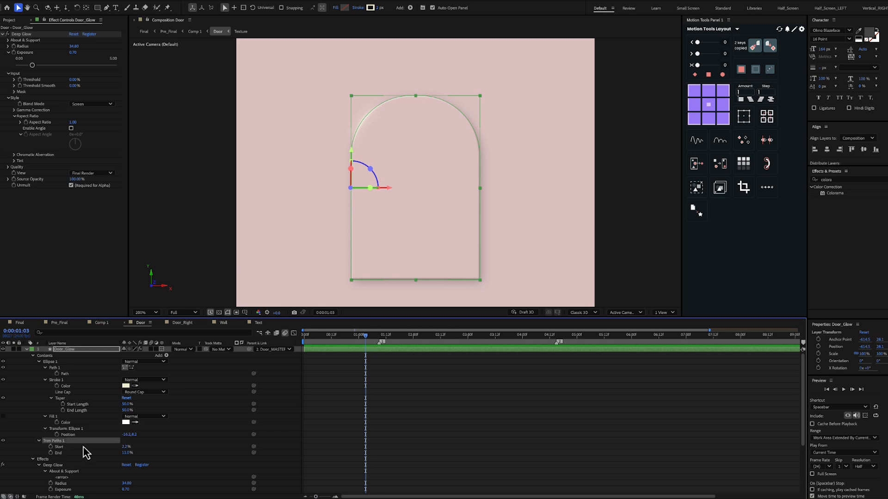
pyautogui.click(317, 243)
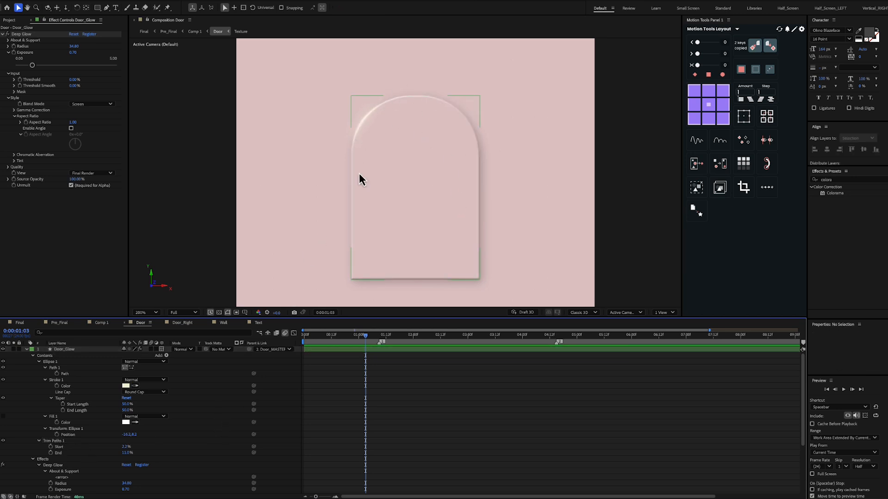
pyautogui.click(27, 350)
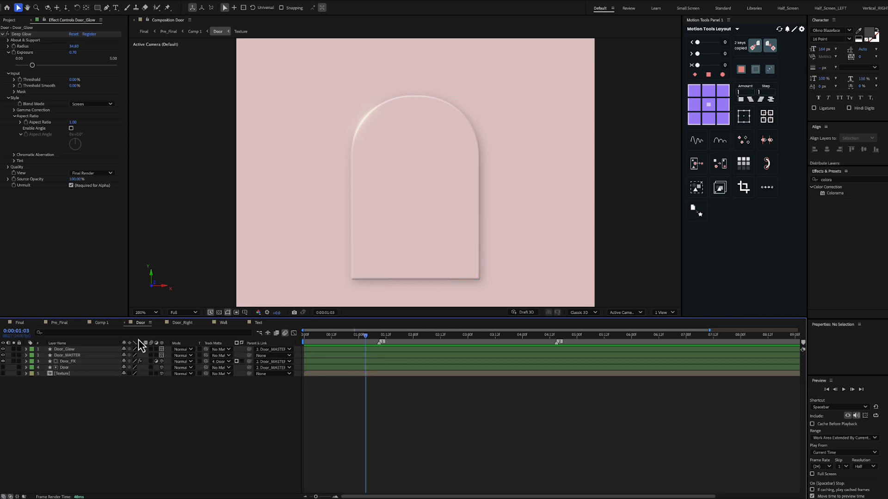
# In the Door_Right composition, try turning Door_MASTER about its Y axis at 0:00:00:21 and undo the rotation
pyautogui.click(180, 326)
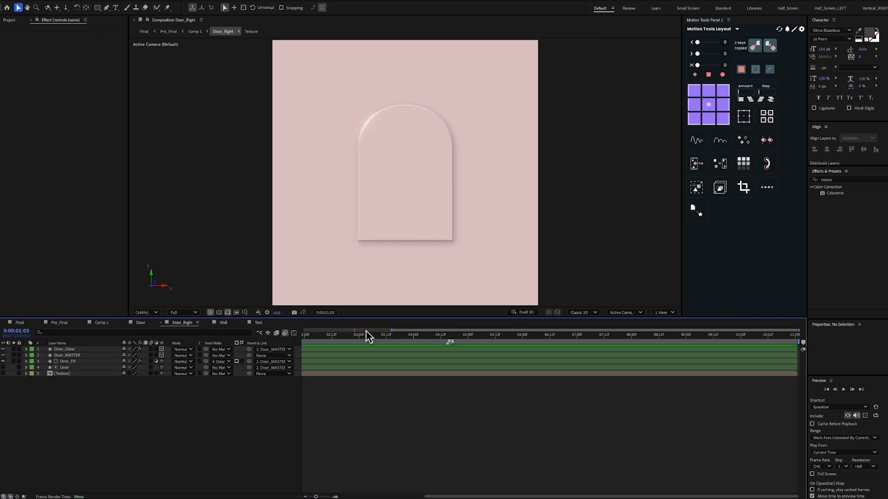
pyautogui.moveTo(365, 336)
pyautogui.mouseDown()
pyautogui.moveTo(288, 350)
pyautogui.moveTo(352, 346)
pyautogui.mouseUp()
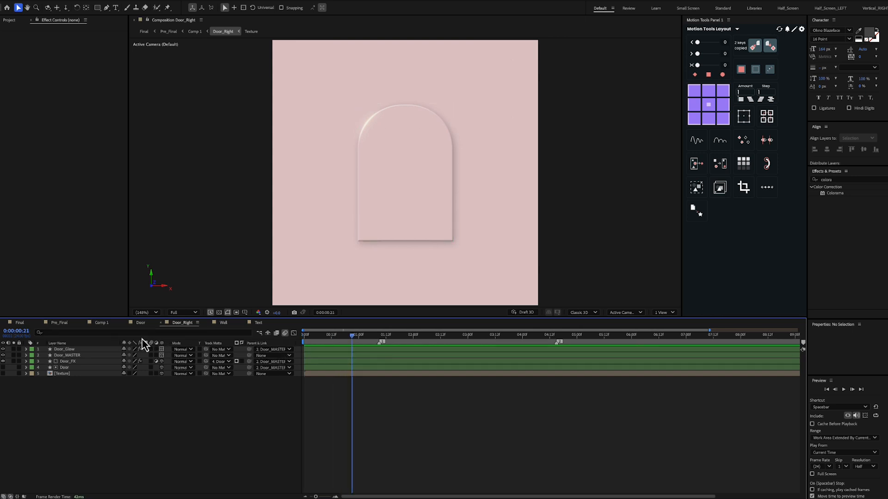
pyautogui.click(79, 356)
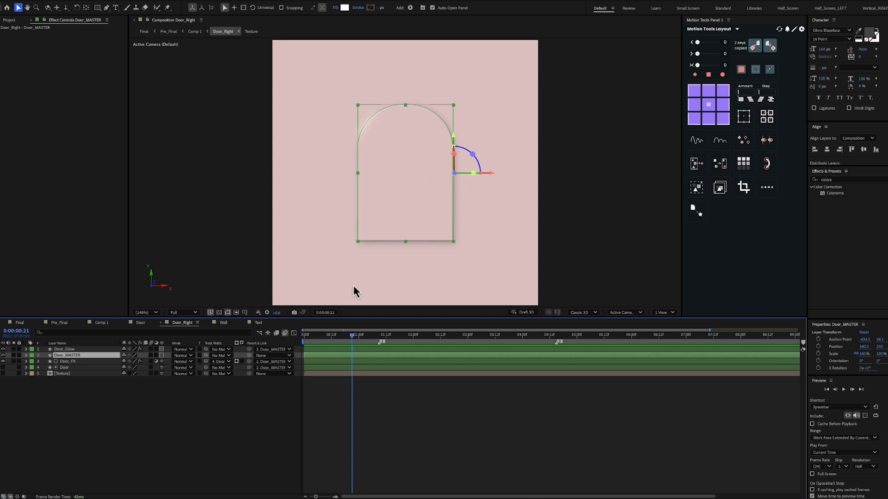
pyautogui.press('r')
pyautogui.moveTo(134, 374)
pyautogui.mouseDown()
pyautogui.moveTo(151, 374)
pyautogui.moveTo(141, 374)
pyautogui.mouseUp()
pyautogui.hotkey('ctrl', 'z')
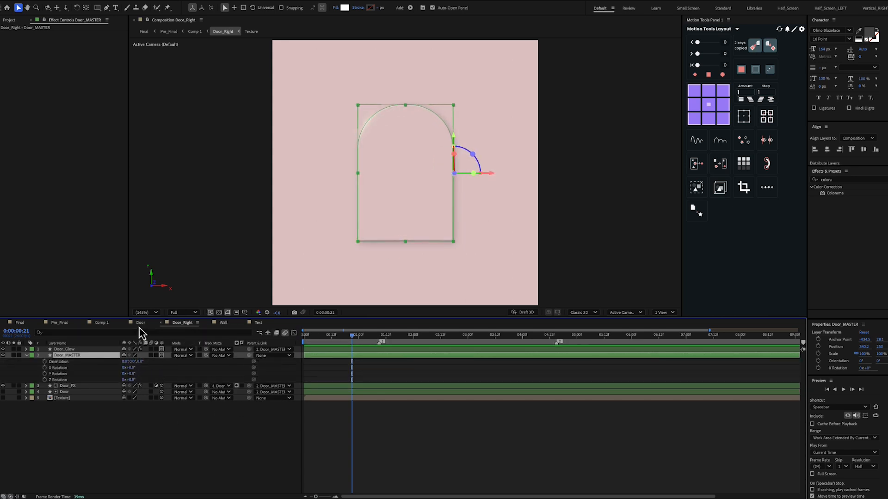
# In the Door composition, reveal Door_MASTER's rotation properties and try turning it about its Y axis
pyautogui.click(141, 323)
pyautogui.click(79, 356)
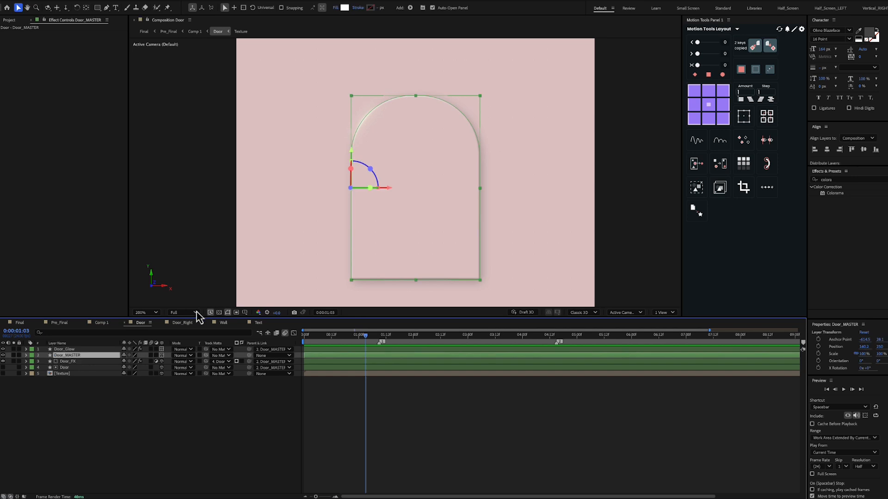
pyautogui.press('r')
pyautogui.moveTo(135, 374)
pyautogui.mouseDown()
pyautogui.moveTo(142, 375)
pyautogui.moveTo(129, 385)
pyautogui.moveTo(139, 383)
pyautogui.mouseUp()
pyautogui.click(179, 431)
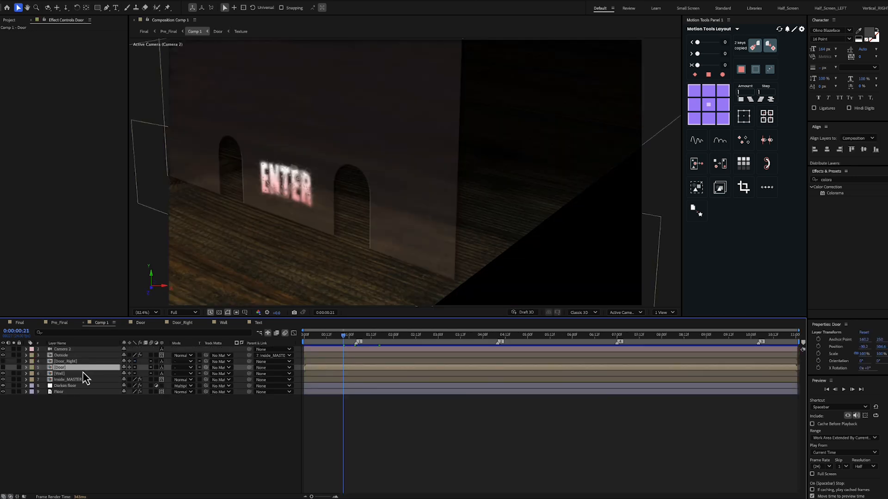
# Make the Door_Right and Door layers visible in Comp 1 and reveal their keyframed properties
pyautogui.keyDown('ctrl'); pyautogui.click(65, 362); pyautogui.keyUp('ctrl')
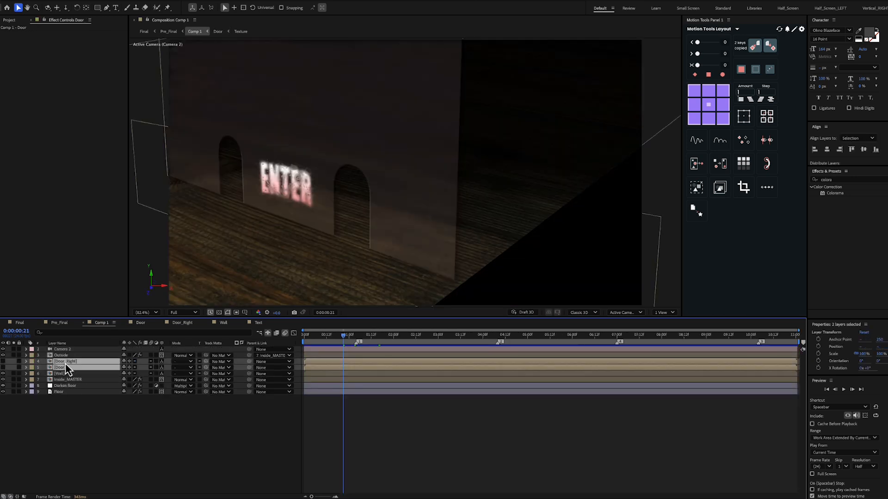
pyautogui.click(3, 369)
pyautogui.press('u')
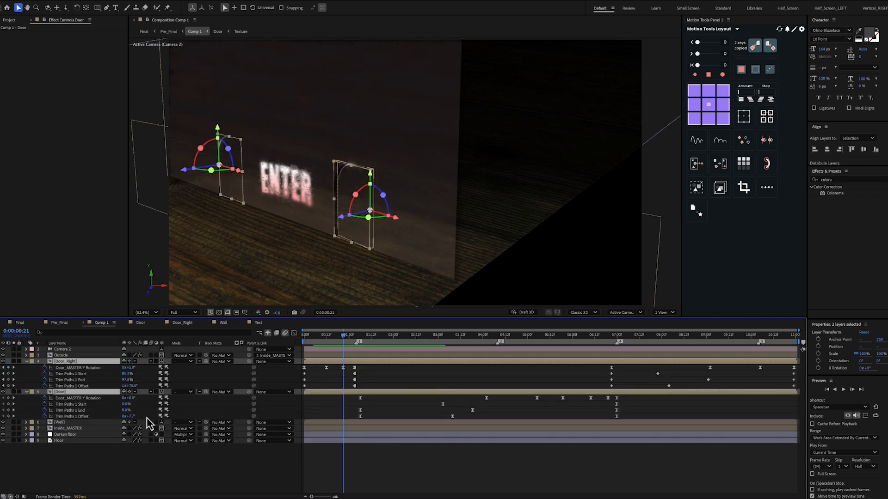
pyautogui.click(229, 372)
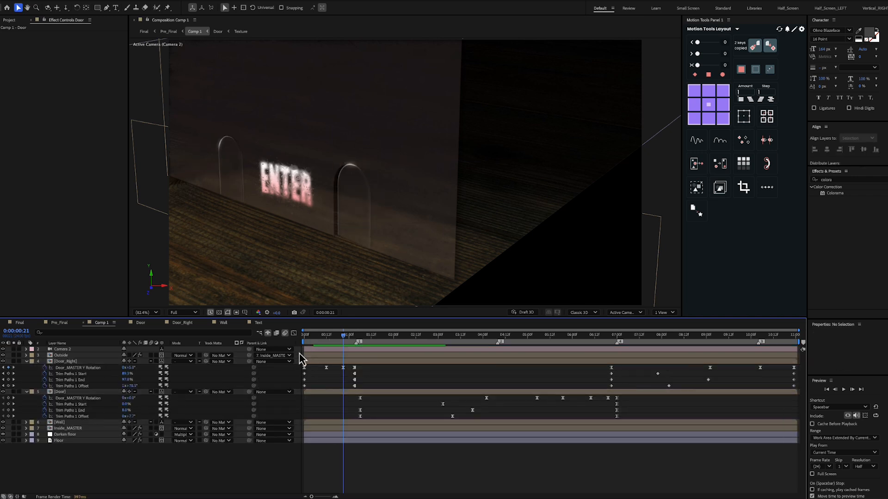
# Examine Door_Right's keyframes for Door_MASTER Y Rotation, Trim Paths Start and Trim Paths Offset
pyautogui.click(94, 369)
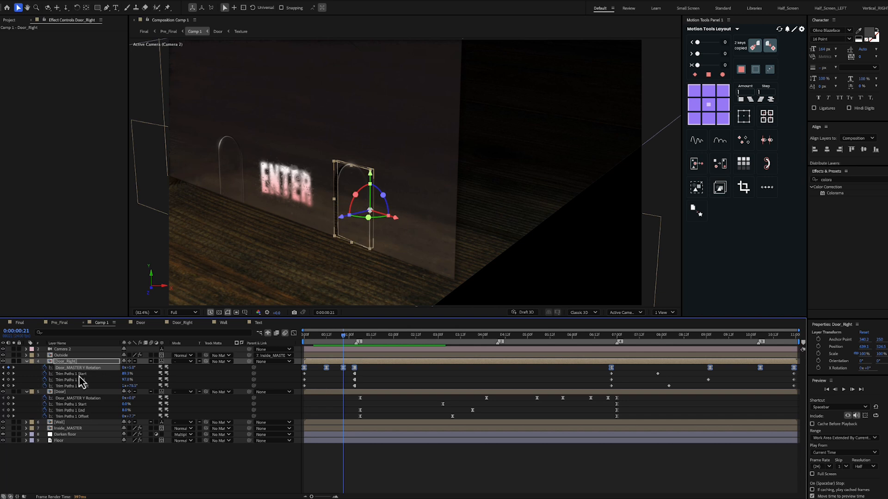
pyautogui.click(79, 375)
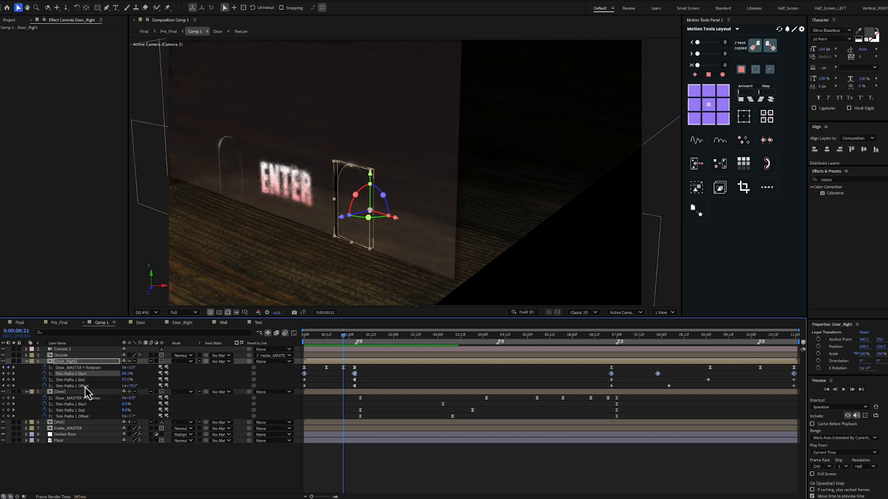
pyautogui.keyDown('shift'); pyautogui.click(87, 386); pyautogui.keyUp('shift')
pyautogui.click(276, 380)
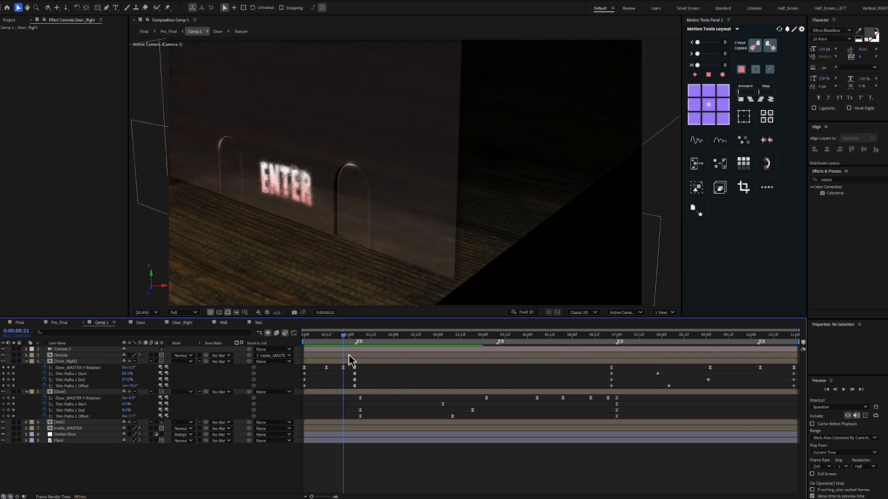
# Preview the door opening animation in Comp 1 and scrub its first second to 0:00:00:18
pyautogui.press('space')
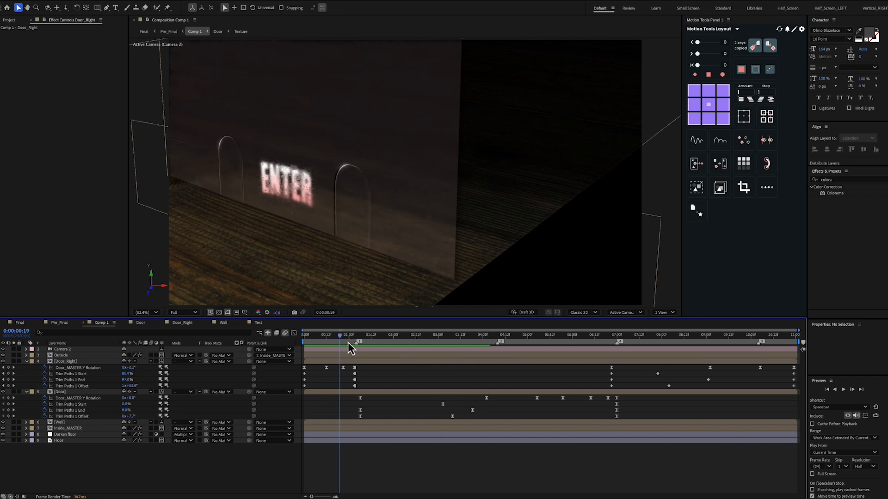
pyautogui.moveTo(343, 348); pyautogui.dragTo(469, 334)
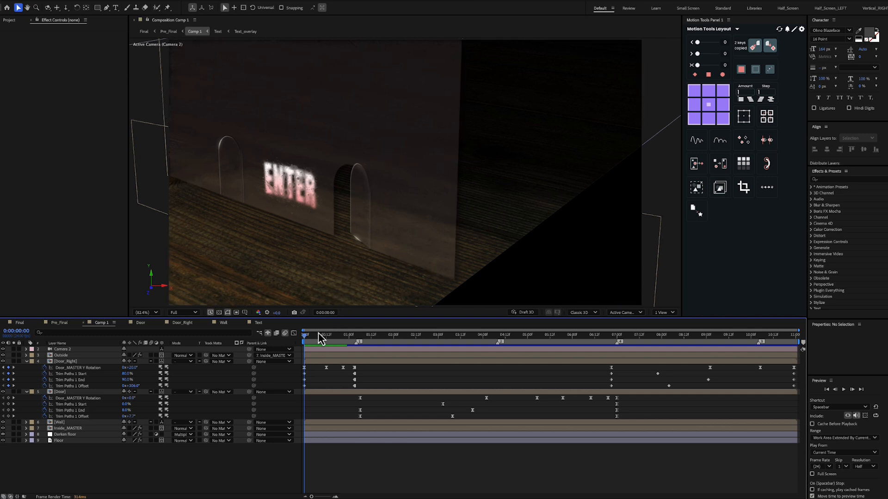
pyautogui.moveTo(309, 338); pyautogui.dragTo(337, 341)
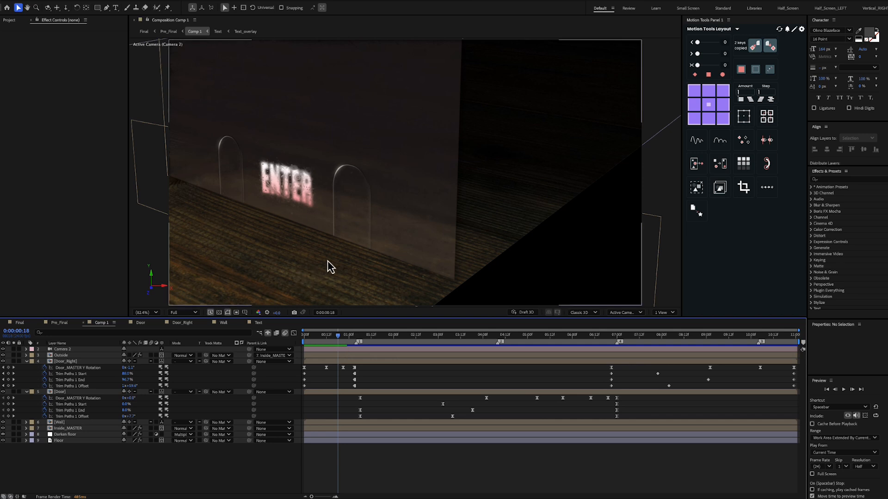
# Open the Pre_Final composition, examine its Comp 1 and FX1 layers, and scrub between the start and 0:00:11:00
pyautogui.click(59, 323)
pyautogui.moveTo(315, 338); pyautogui.dragTo(303, 336)
pyautogui.click(339, 356)
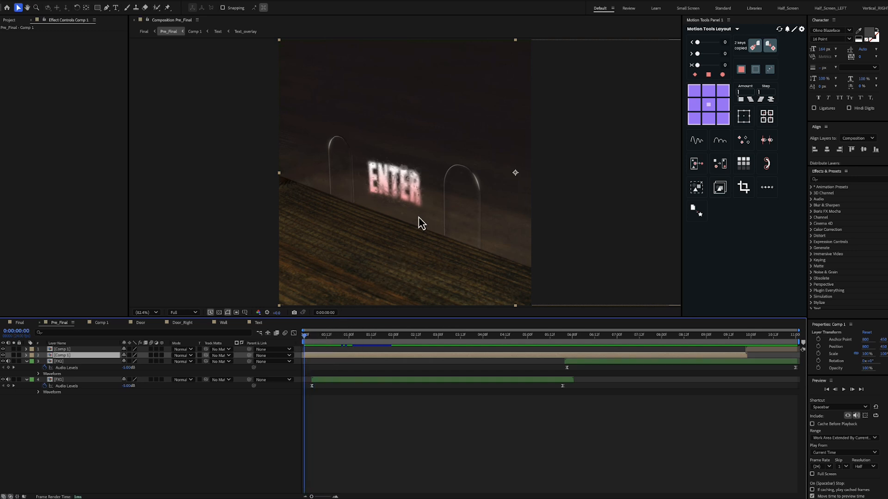
pyautogui.moveTo(770, 337); pyautogui.dragTo(807, 340)
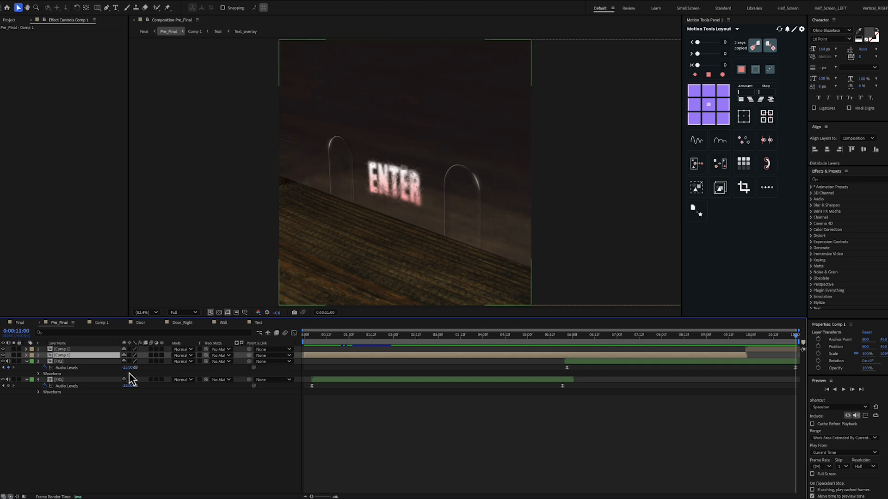
pyautogui.click(76, 381)
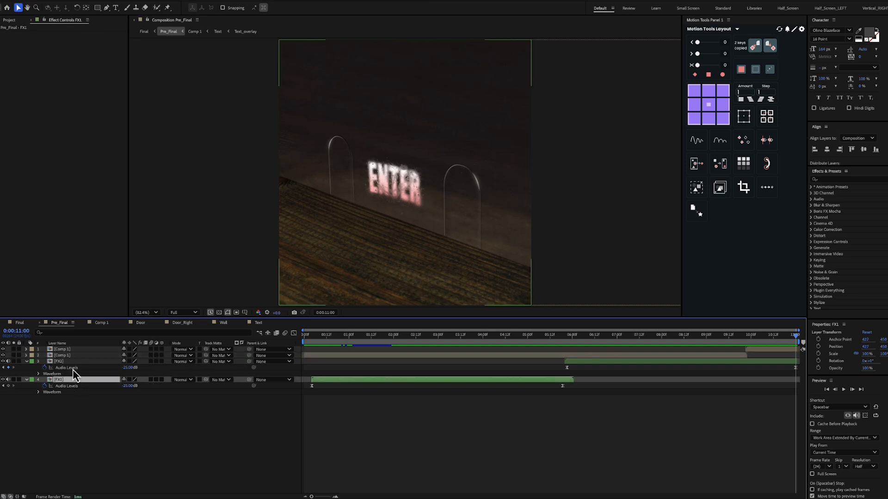
pyautogui.moveTo(330, 340); pyautogui.dragTo(301, 362)
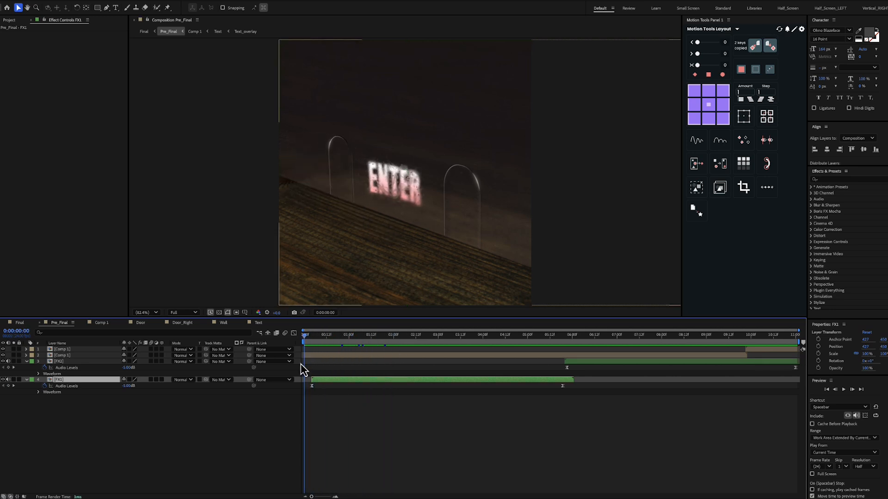
# Preview the Pre_Final composition from its start, stop the playback and return the playhead to 0:00:00:00
pyautogui.press('space')
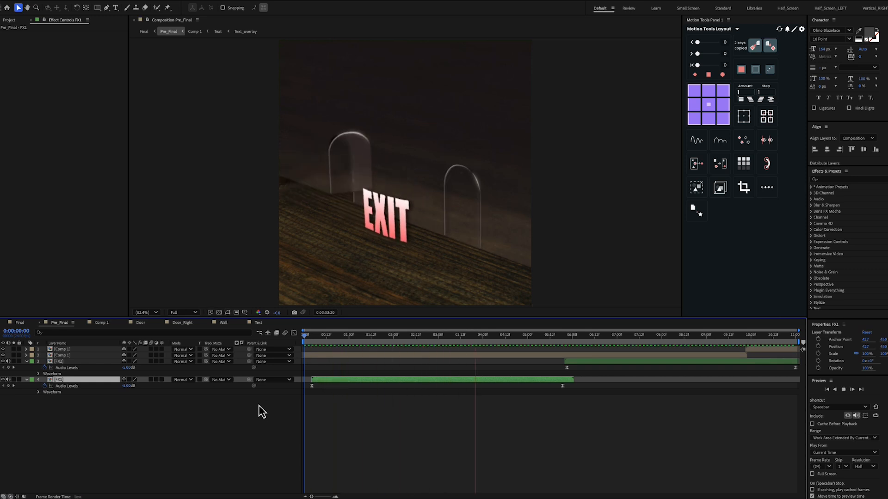
pyautogui.press('space')
pyautogui.moveTo(356, 338); pyautogui.dragTo(292, 338)
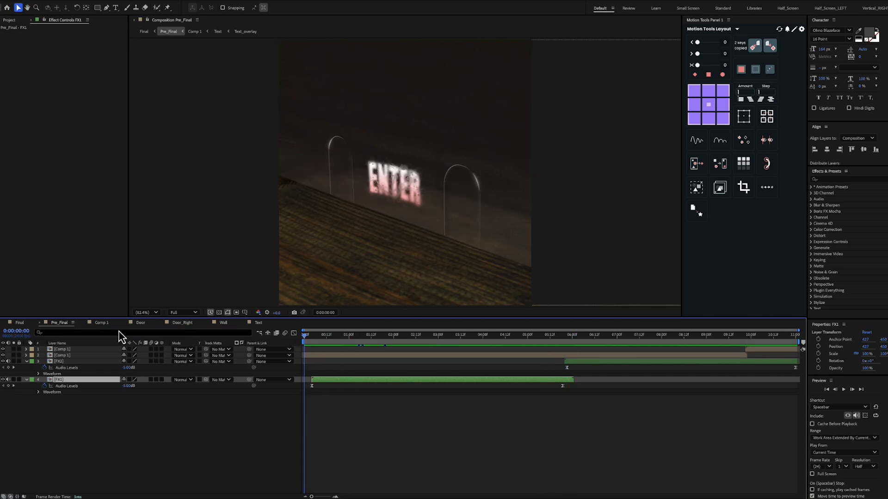
# Open the Final composition and examine the Final adj layer's Noise HLS and Posterize Time effects, plus the Trickling Up - Godmode.mp3 layer
pyautogui.click(19, 322)
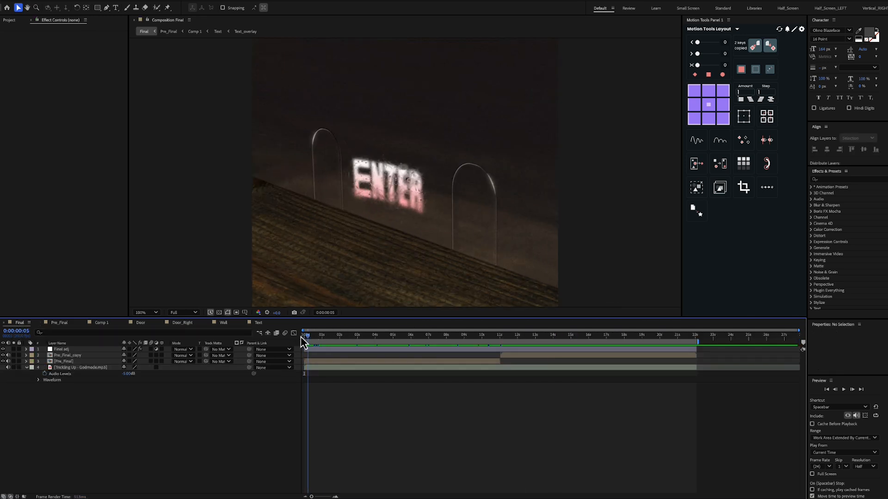
pyautogui.click(71, 350)
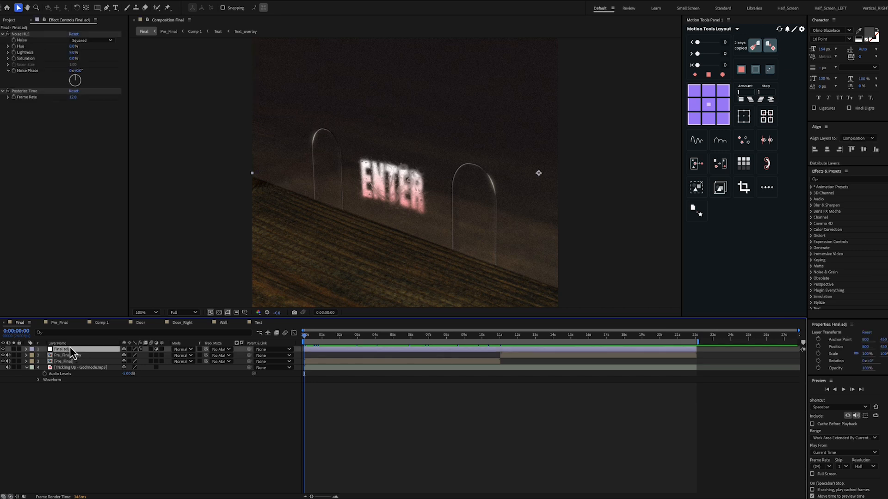
pyautogui.click(37, 36)
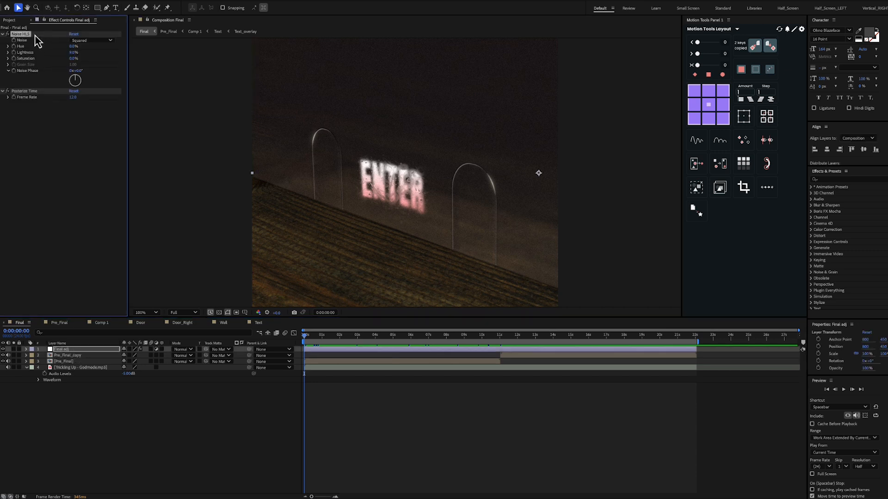
pyautogui.click(37, 92)
pyautogui.click(316, 337)
pyautogui.moveTo(316, 337)
pyautogui.mouseDown()
pyautogui.moveTo(304, 336)
pyautogui.moveTo(330, 337)
pyautogui.moveTo(303, 338)
pyautogui.mouseUp()
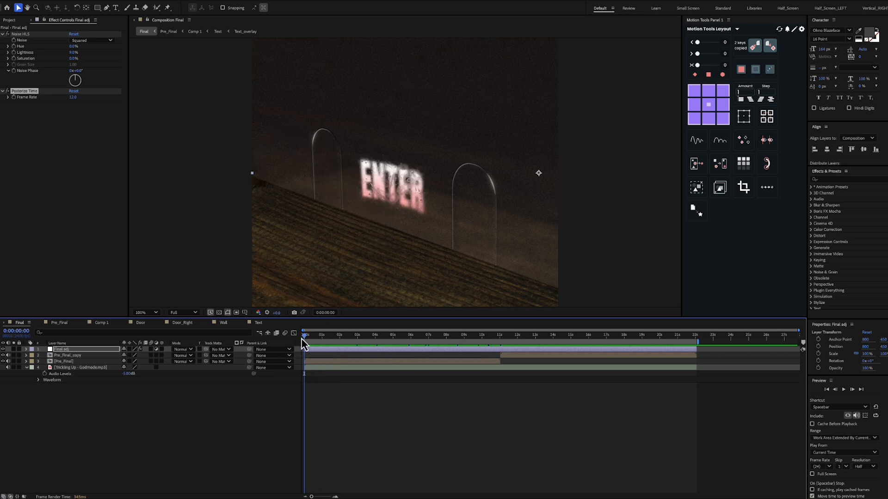
pyautogui.click(91, 368)
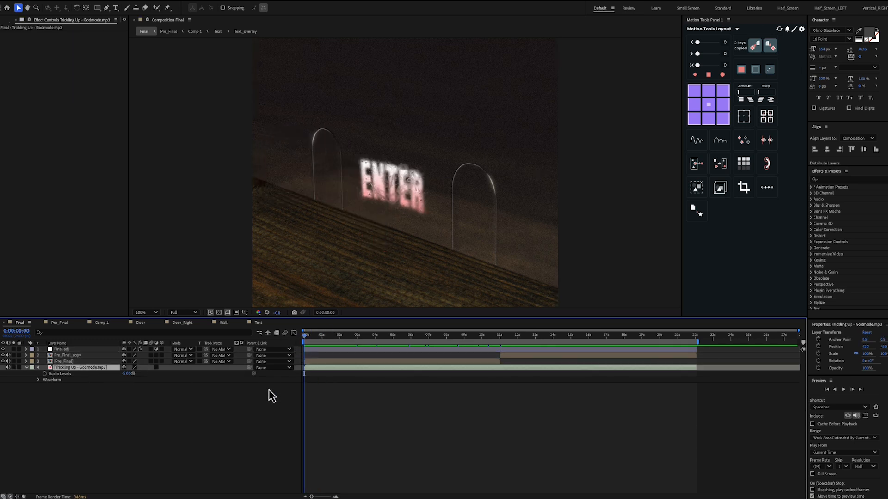